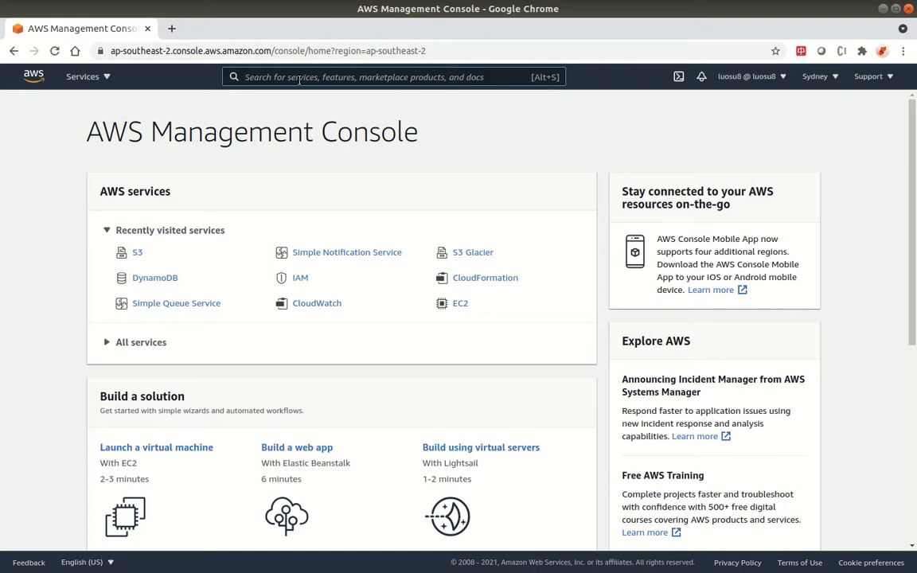
Open the S3 service and start creating a new bucket.
left_click(137, 253)
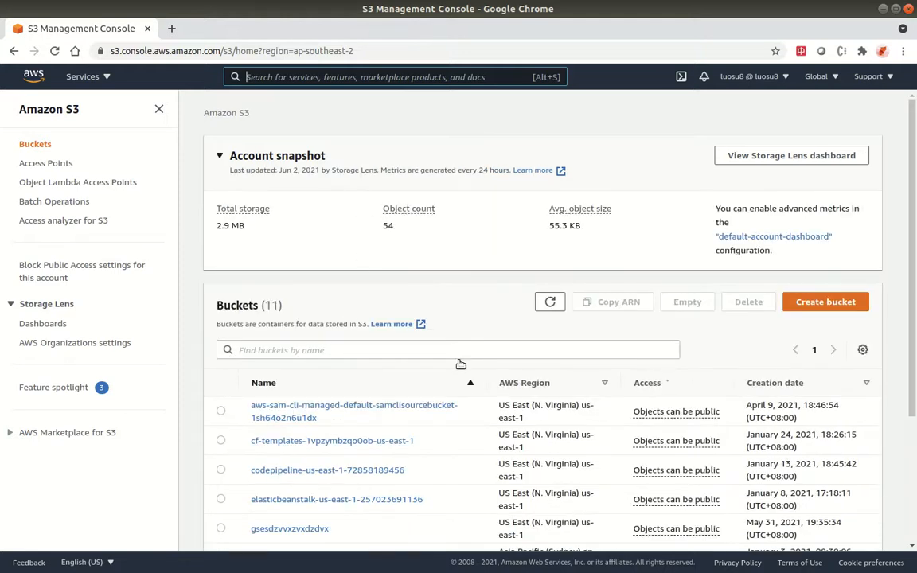
scroll(449, 379, "down", 2)
scroll(457, 375, "up", 2)
scroll(518, 372, "down", 3)
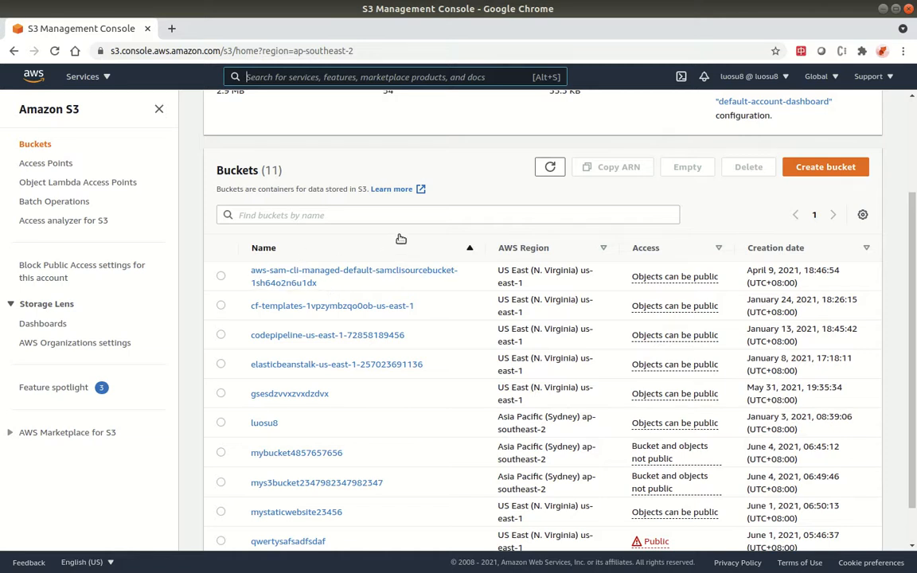
scroll(736, 258, "up", 2)
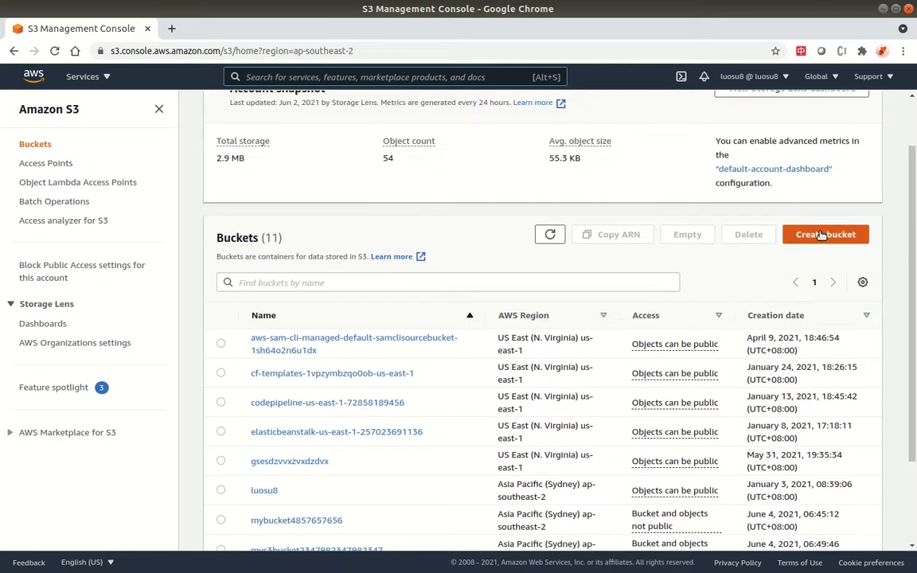
scroll(823, 266, "up", 2)
left_click(825, 303)
Name the bucket myawsbucket and set its region to Asia Pacific (Singapore) ap-southeast-1.
left_click(135, 266)
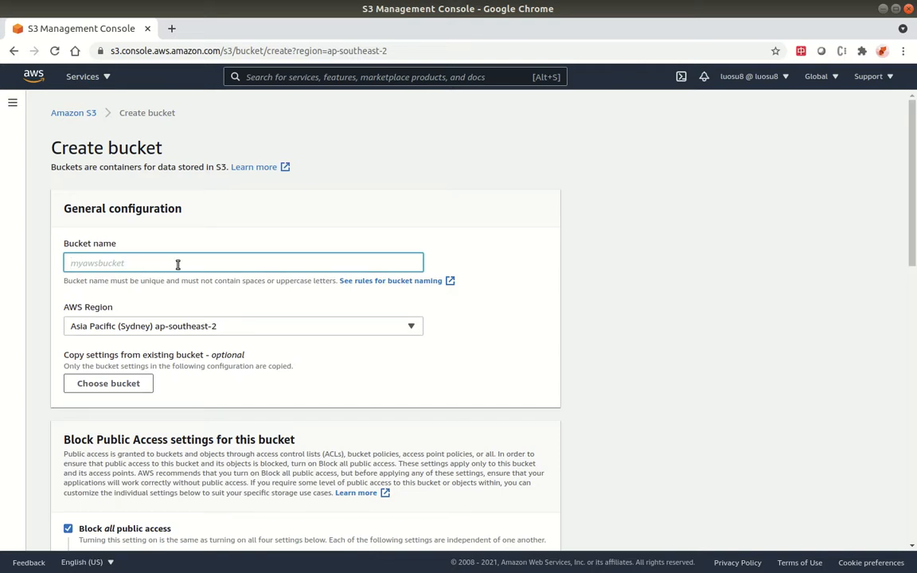
type("myawsbucket")
scroll(203, 314, "down", 1)
left_click(222, 259)
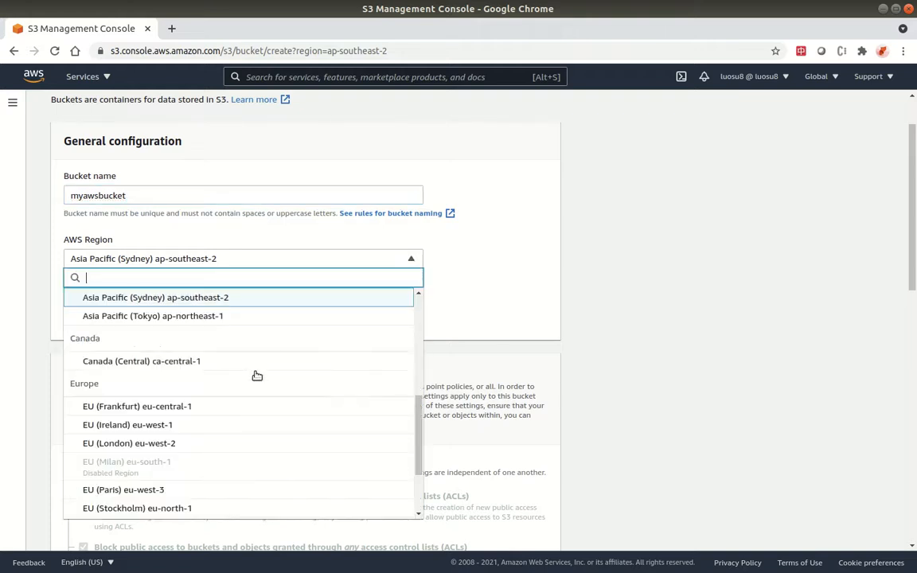
scroll(243, 434, "down", 1)
scroll(270, 416, "up", 3)
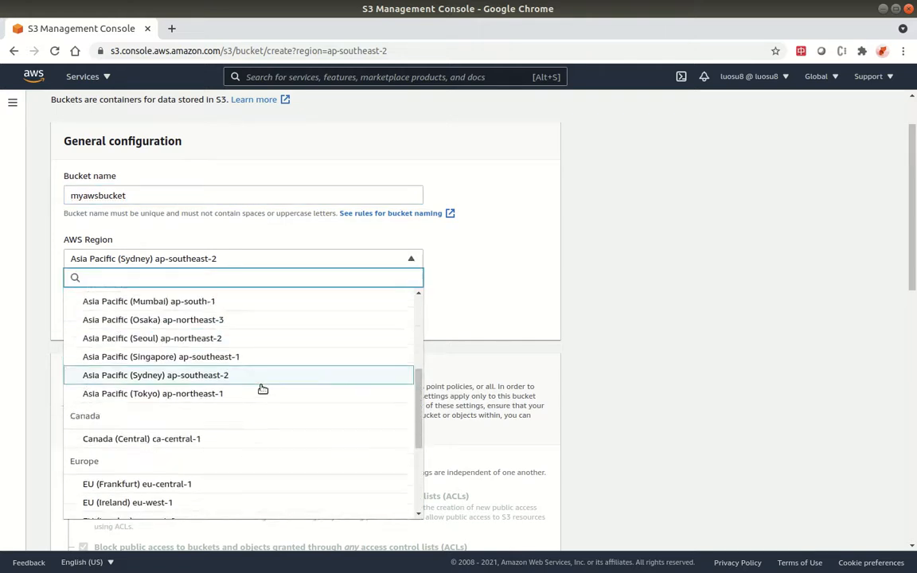
scroll(266, 381, "up", 3)
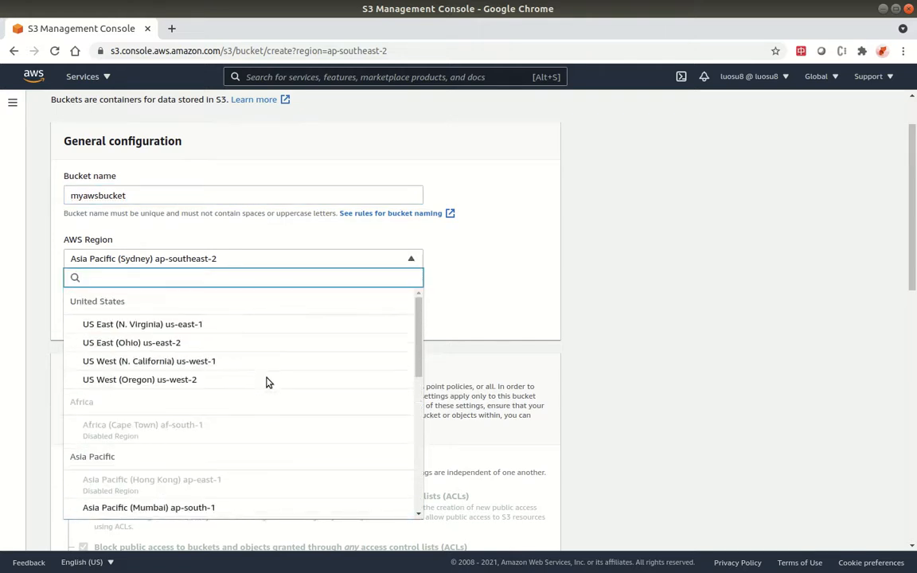
scroll(269, 379, "down", 3)
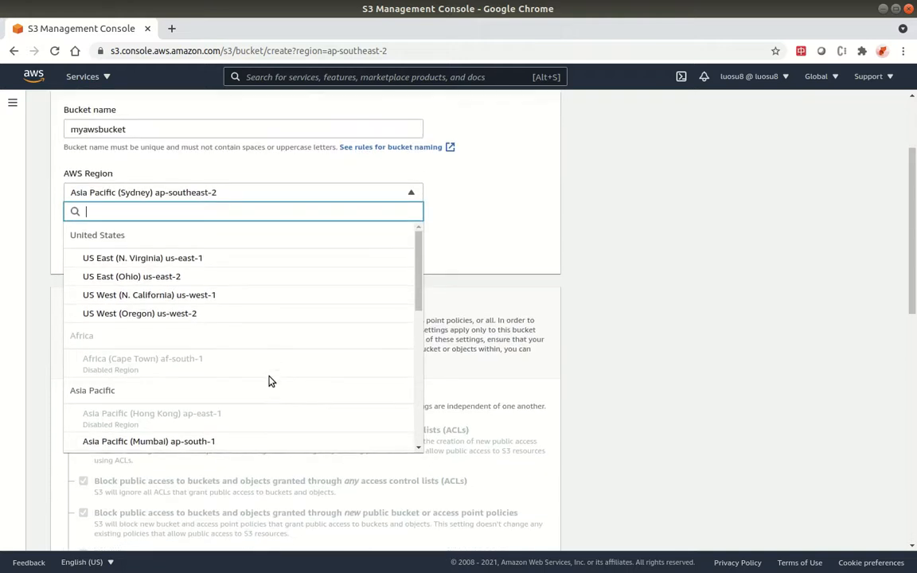
scroll(416, 306, "down", 3)
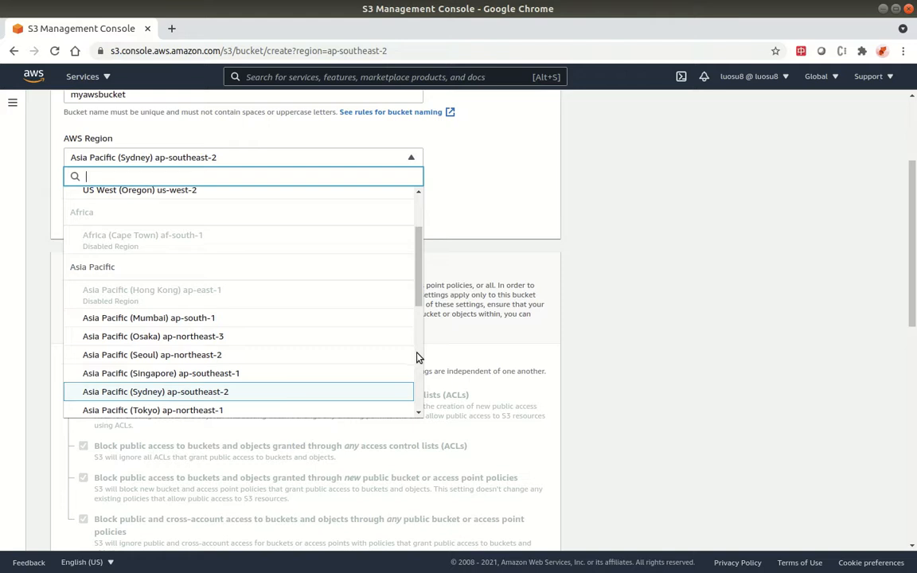
left_click(177, 374)
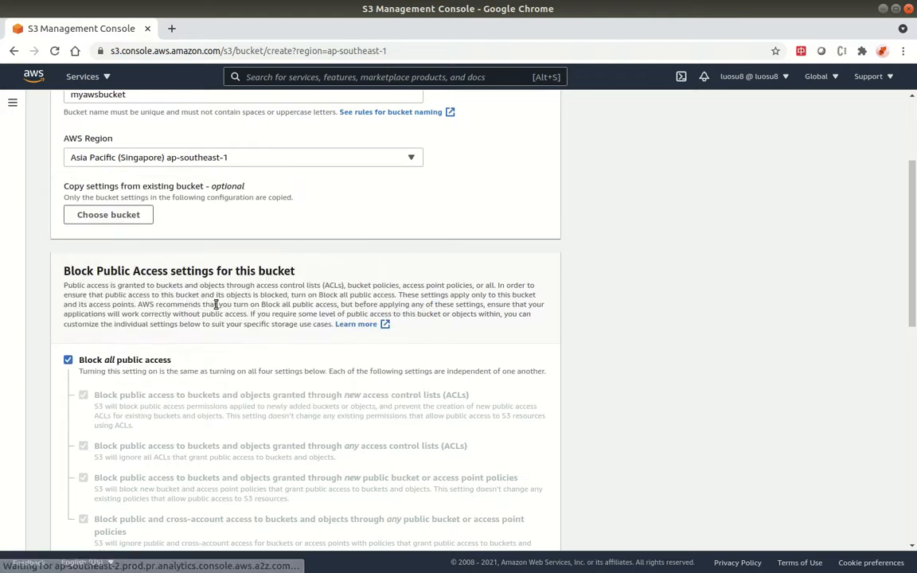
Add a bucket tag with the key env and the value test.
scroll(319, 226, "down", 2)
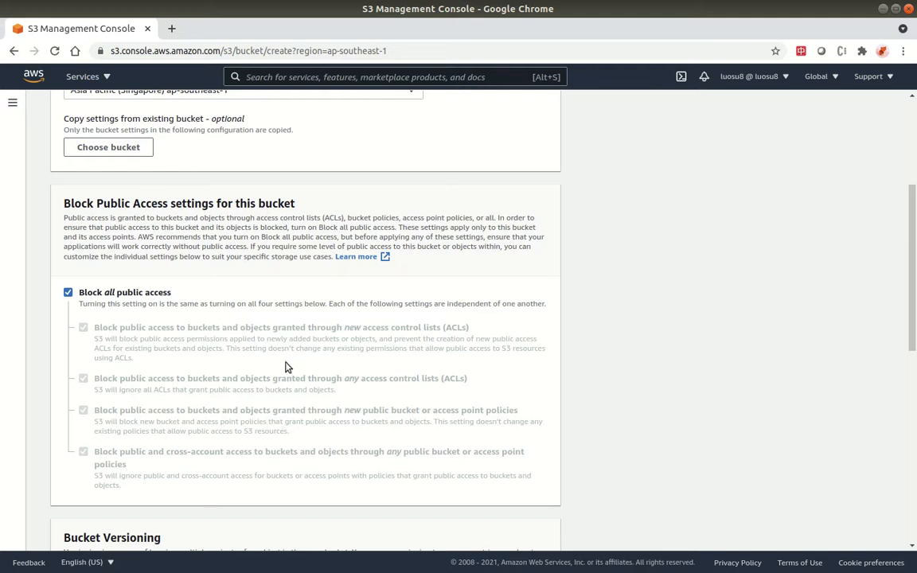
scroll(223, 342, "down", 5)
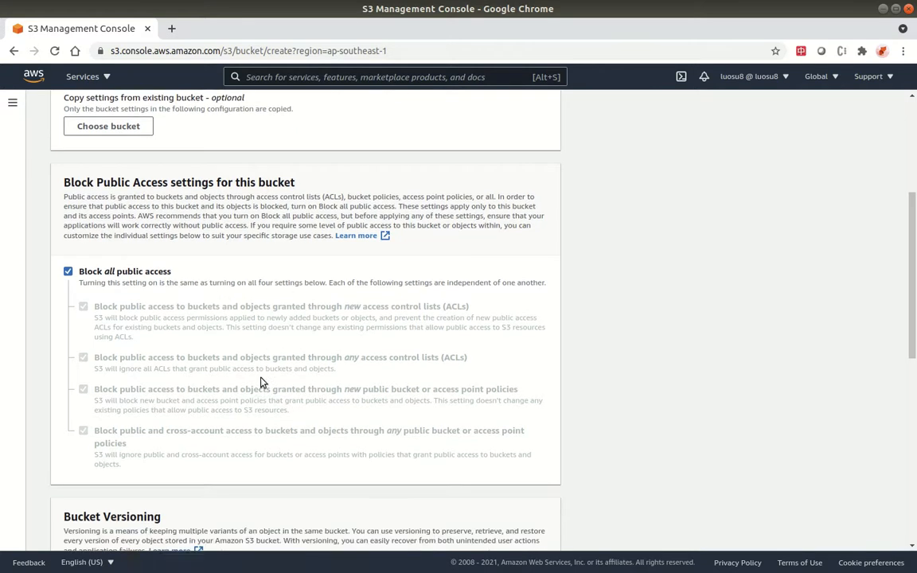
scroll(99, 318, "down", 1)
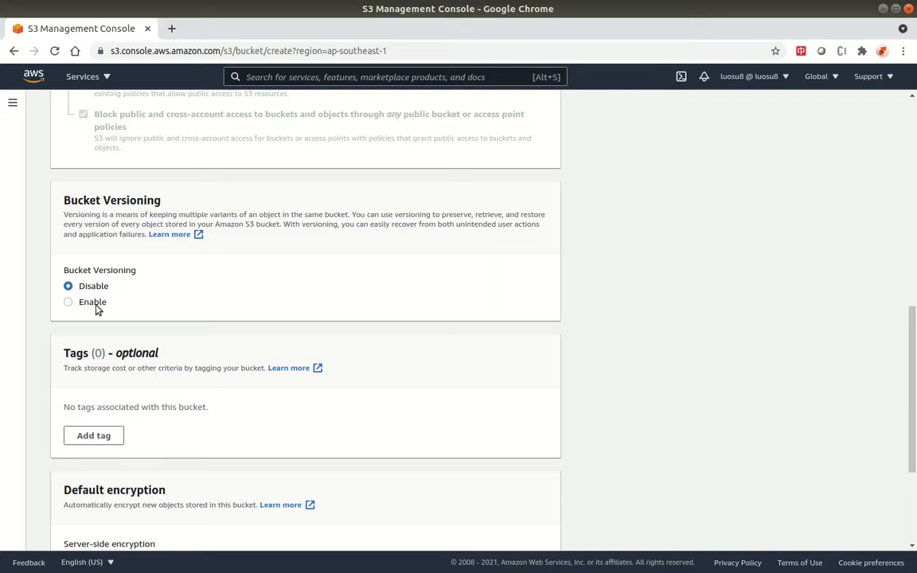
scroll(204, 343, "down", 2)
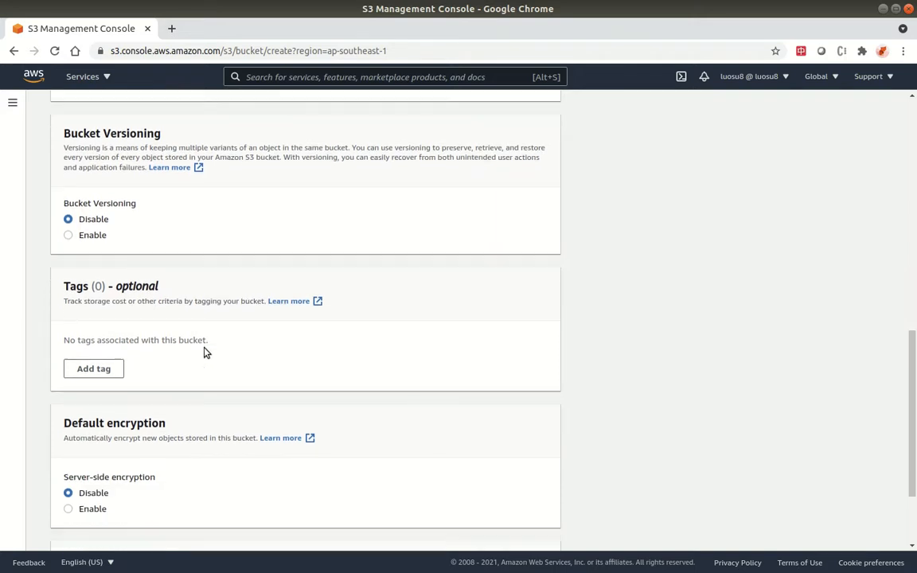
left_click(112, 369)
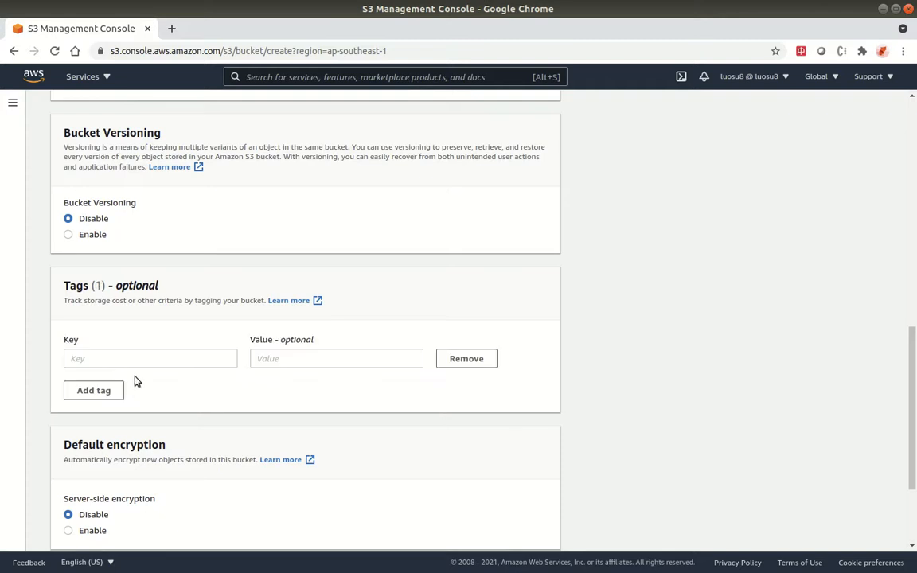
left_click(135, 362)
type("env")
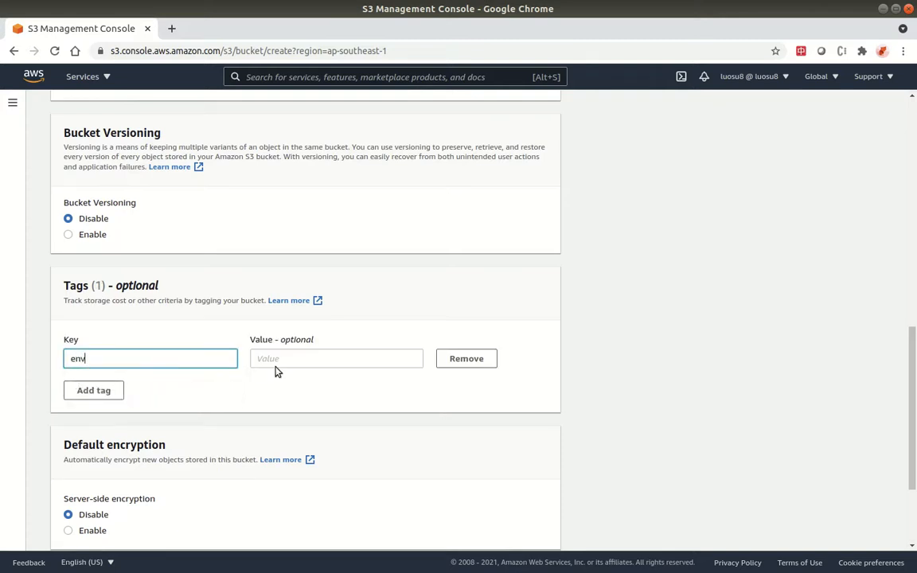
left_click(334, 362)
type("test")
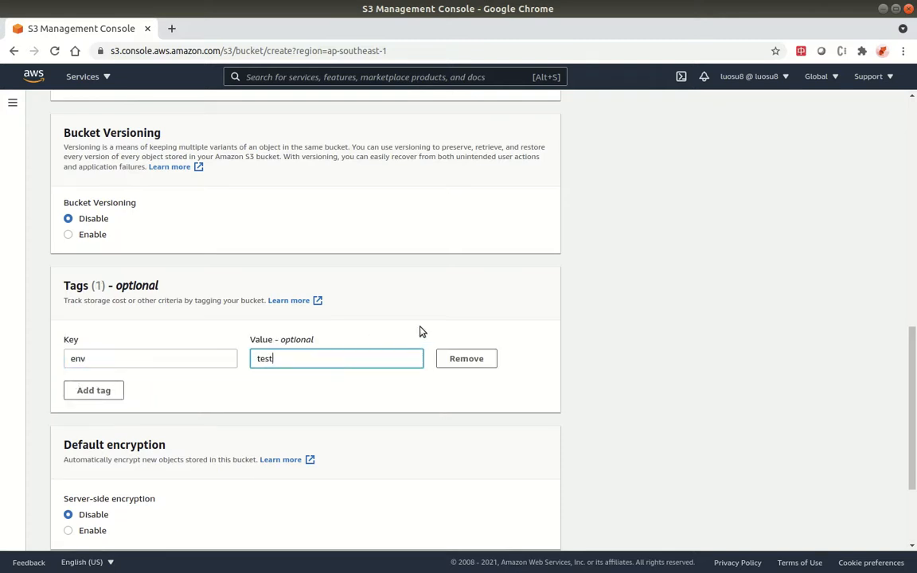
Check the server-side encryption key types, set encryption back to disabled, and try to create the bucket.
scroll(249, 450, "down", 1)
scroll(249, 451, "down", 3)
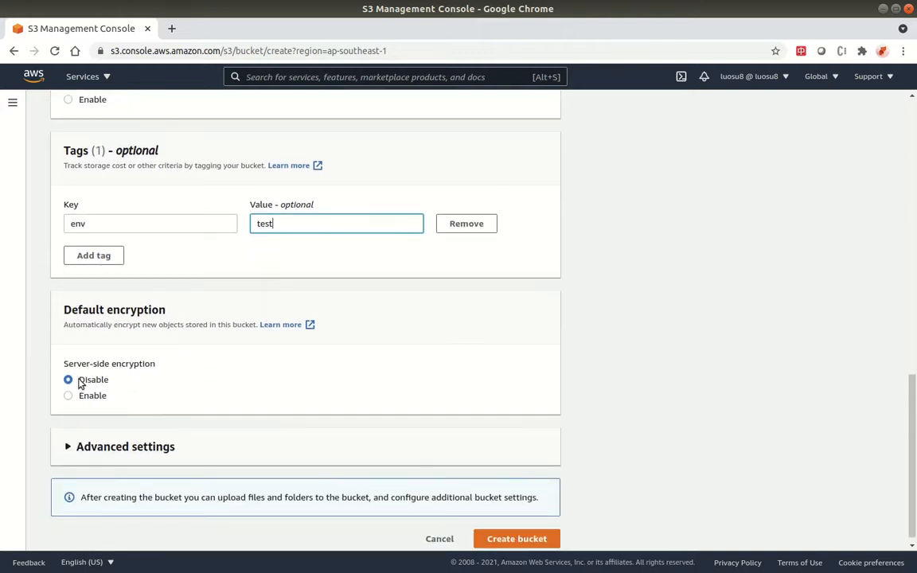
left_click(69, 395)
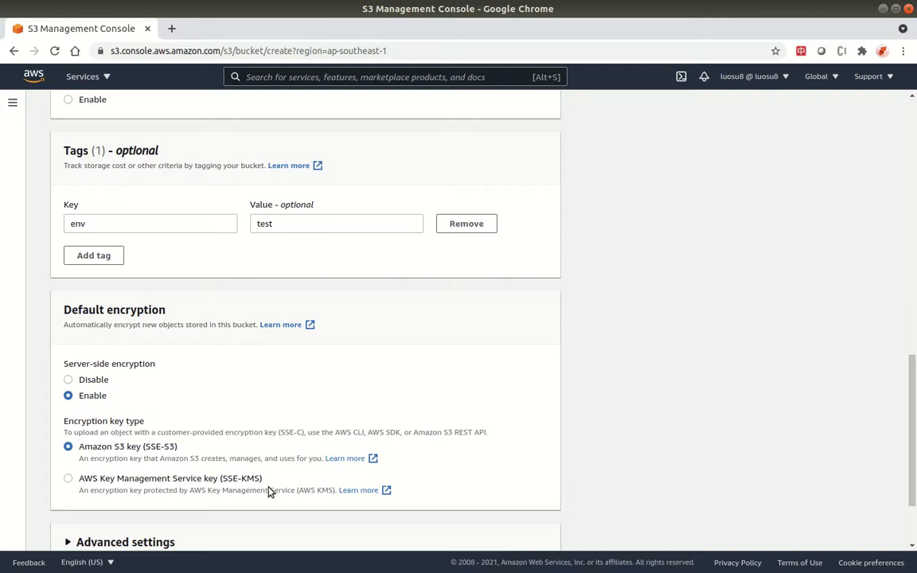
scroll(399, 420, "down", 3)
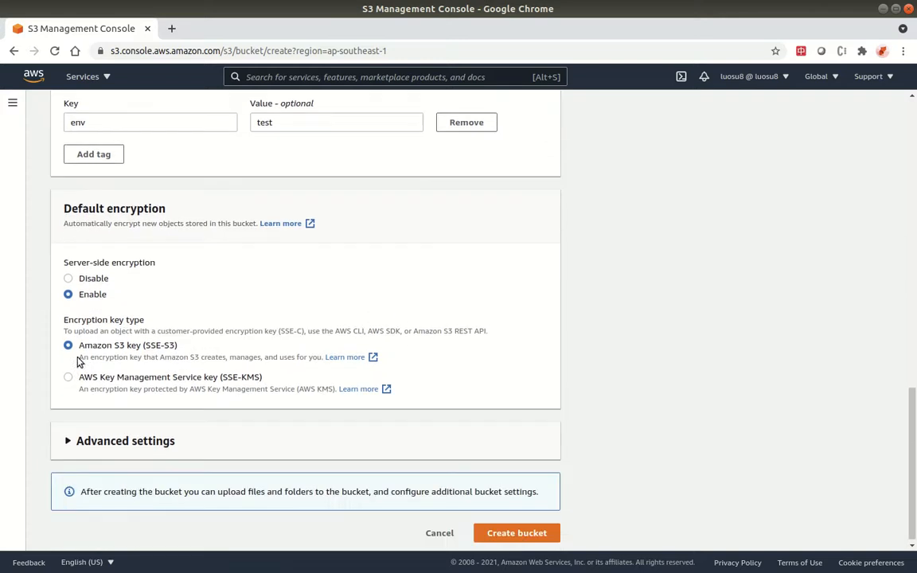
left_click(69, 279)
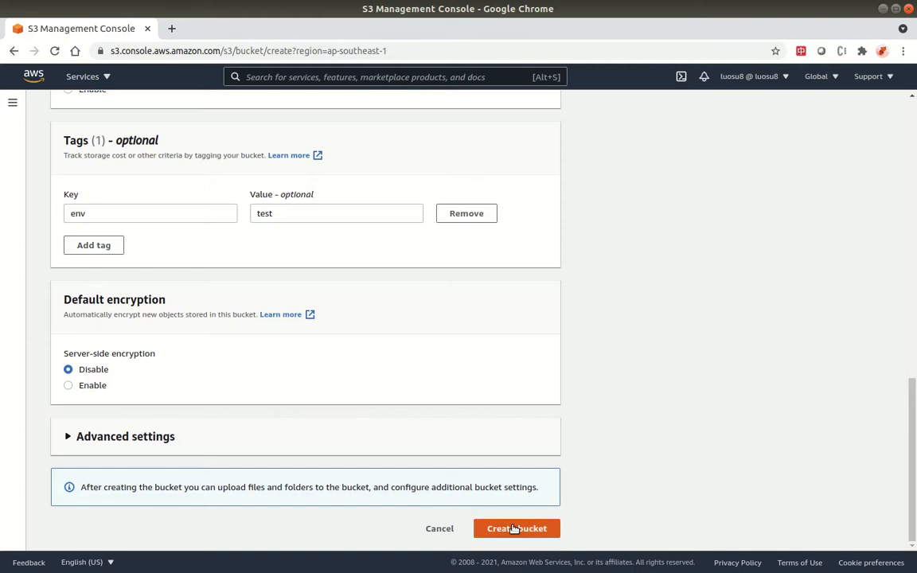
left_click(514, 528)
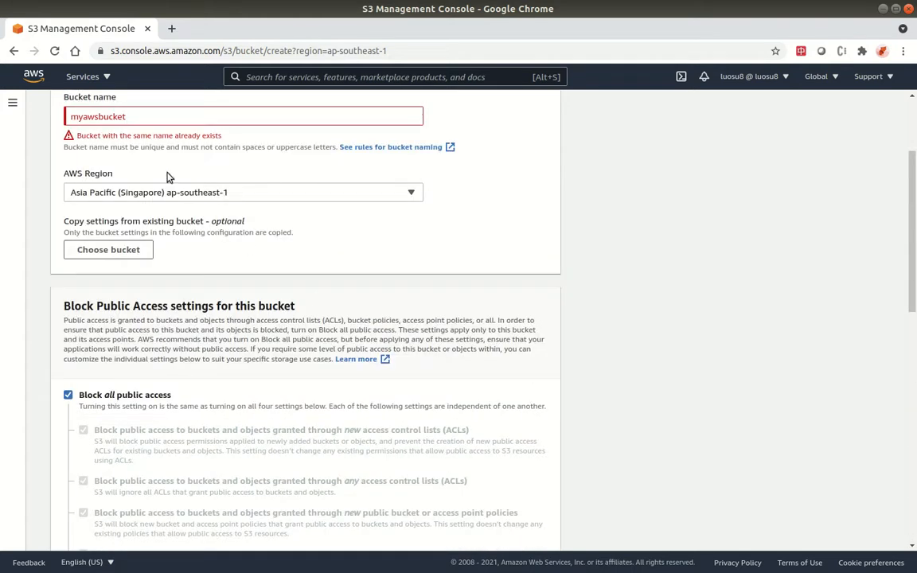
Change the bucket name to anamazons3bucketofmyown and create the bucket.
left_click(157, 112)
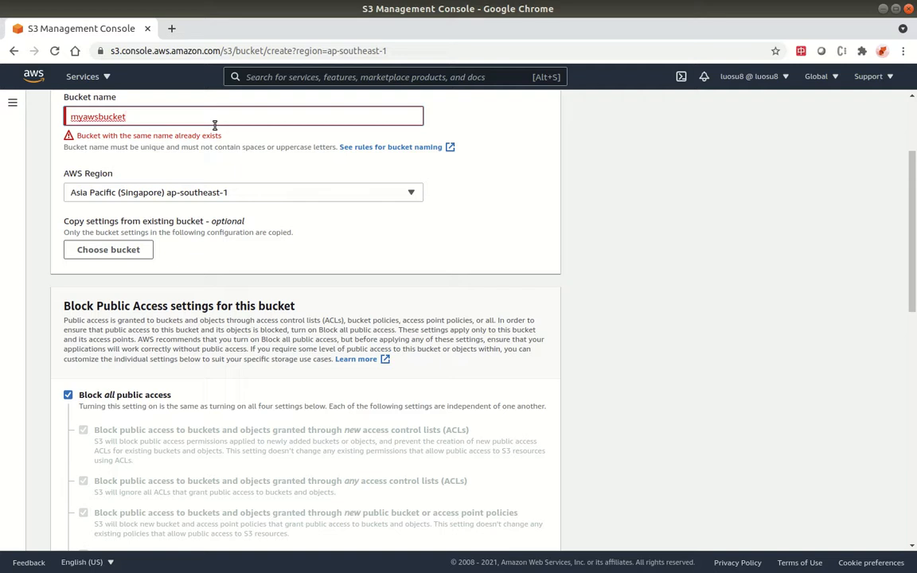
key("ctrl+a")
type("anamaz")
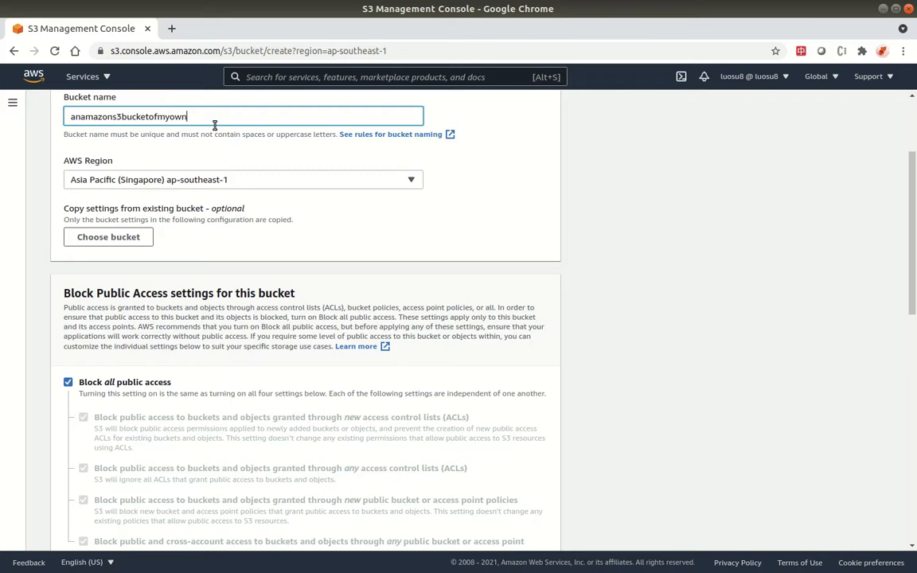
scroll(681, 318, "down", 10)
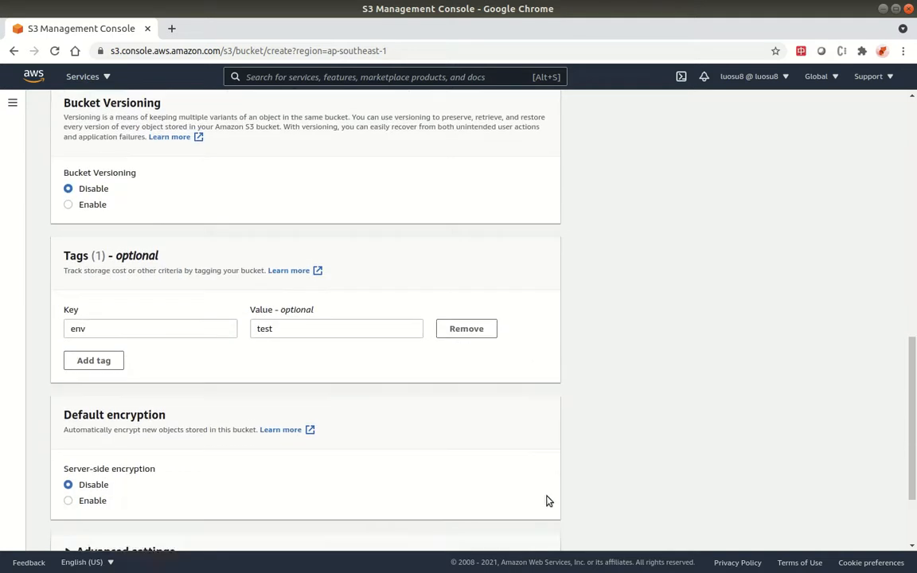
scroll(548, 500, "down", 3)
left_click(524, 528)
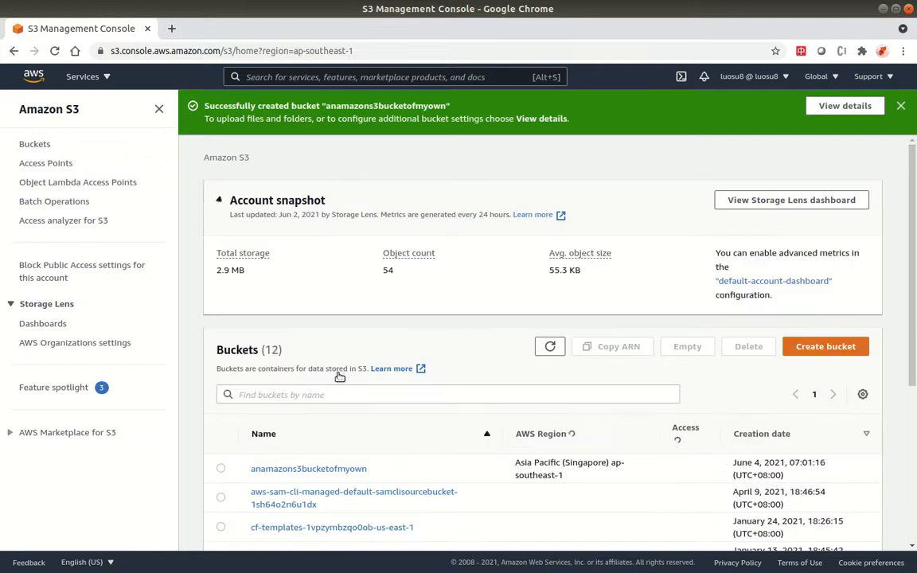
Open the anamazons3bucketofmyown bucket and start an upload to it.
scroll(351, 440, "down", 1)
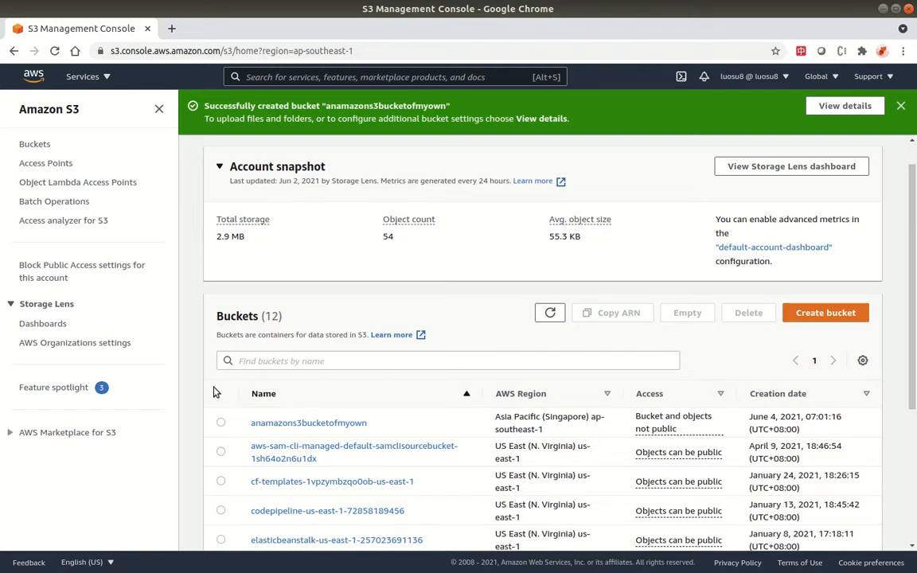
left_click(274, 424)
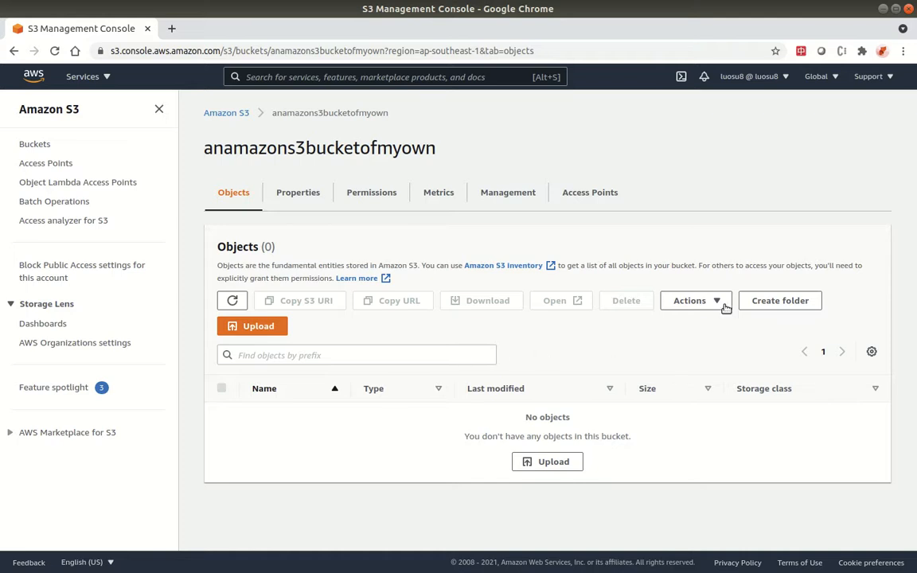
left_click(549, 468)
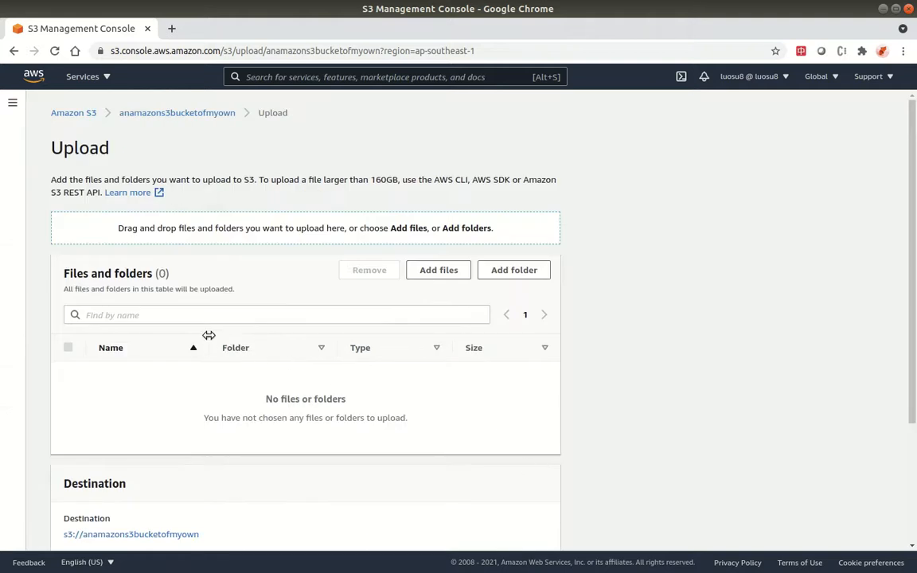
Add apple.jpg from the aws folder in Pictures, upload it to the bucket, and close the upload status.
scroll(536, 257, "down", 1)
scroll(536, 257, "down", 1)
left_click(453, 198)
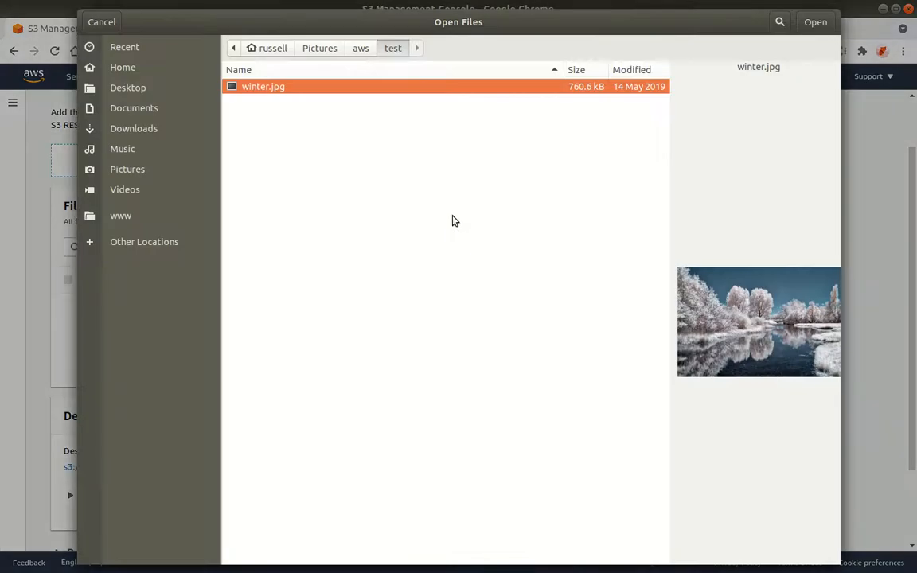
left_click(357, 48)
left_click(266, 103)
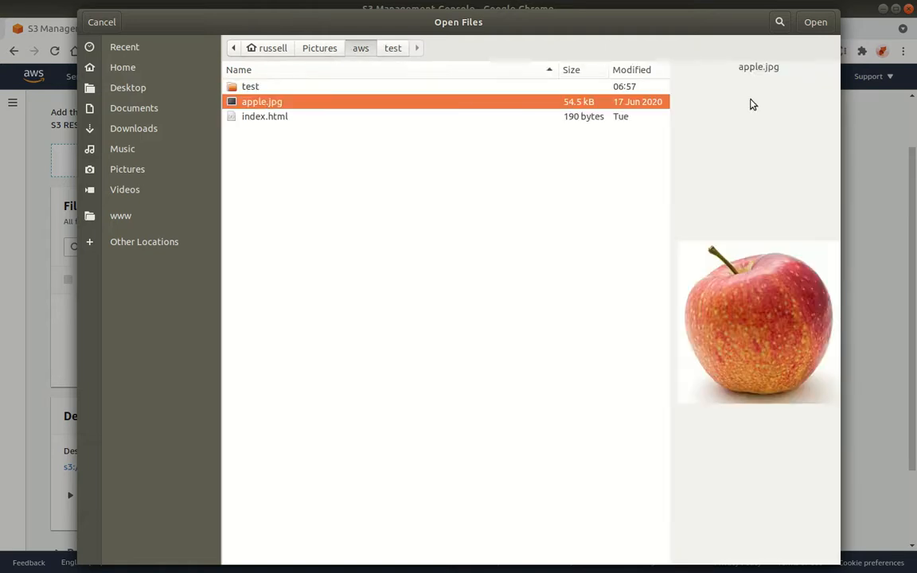
left_click(815, 23)
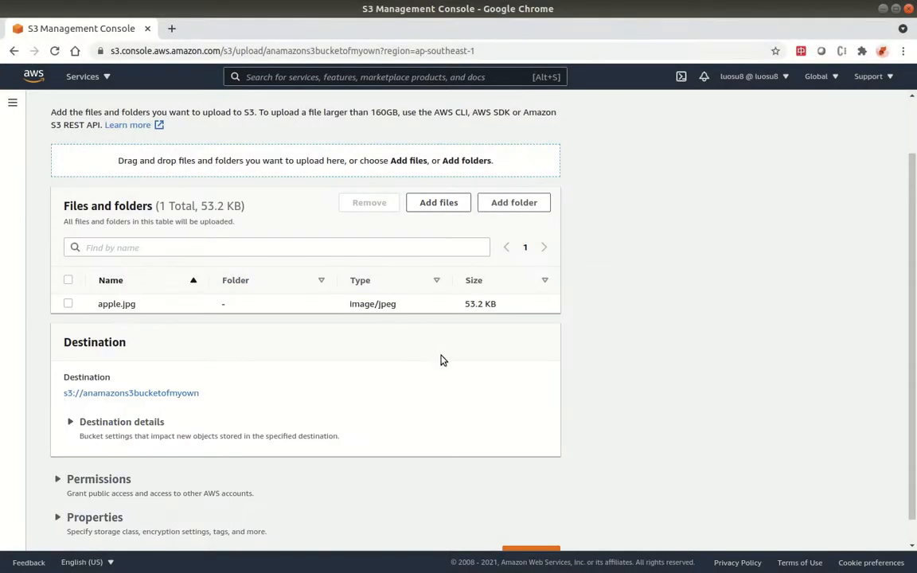
scroll(256, 394, "down", 1)
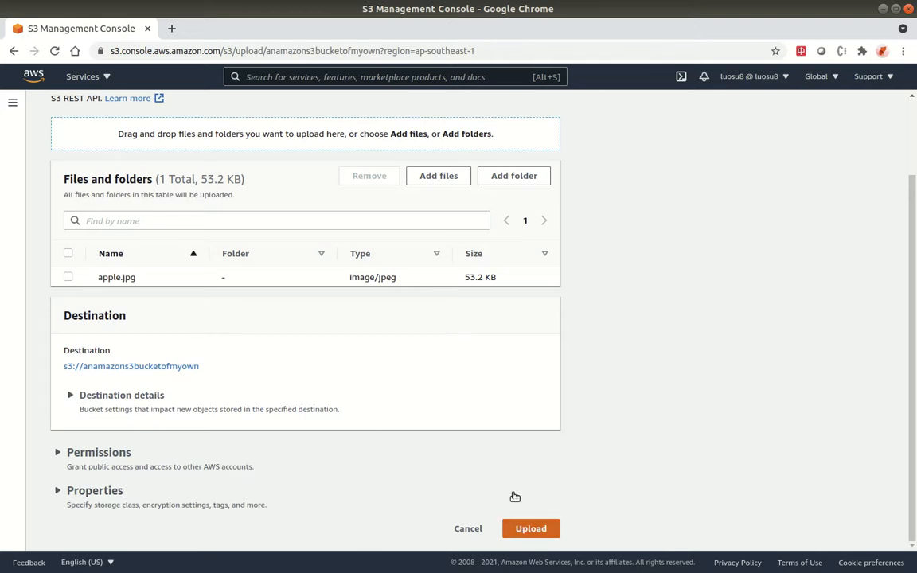
left_click(516, 524)
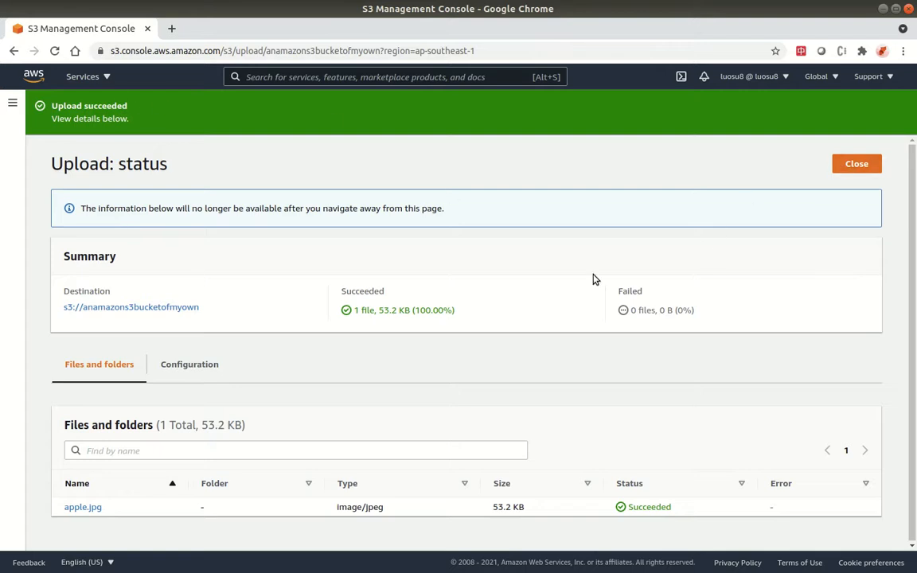
left_click(847, 164)
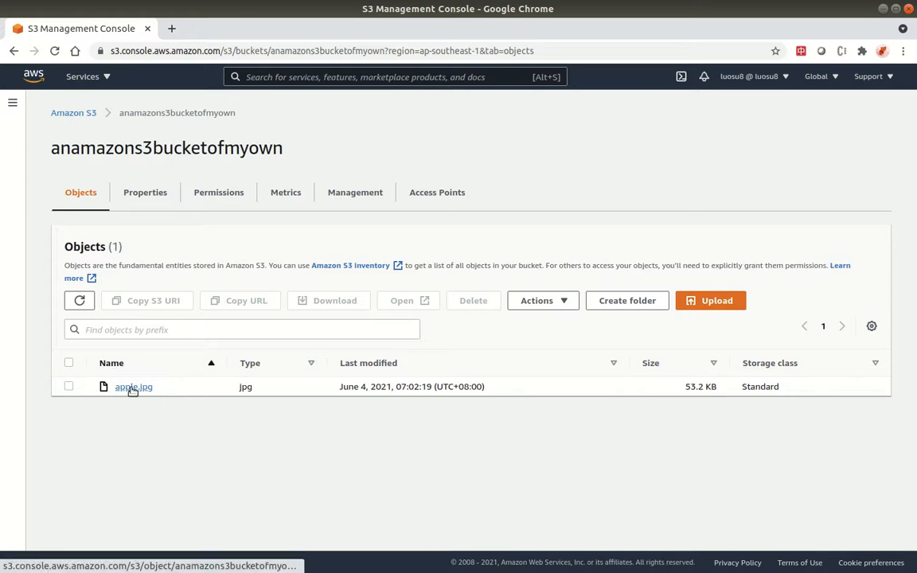
Create a folder named images in the bucket, leaving server-side encryption disabled.
left_click(642, 311)
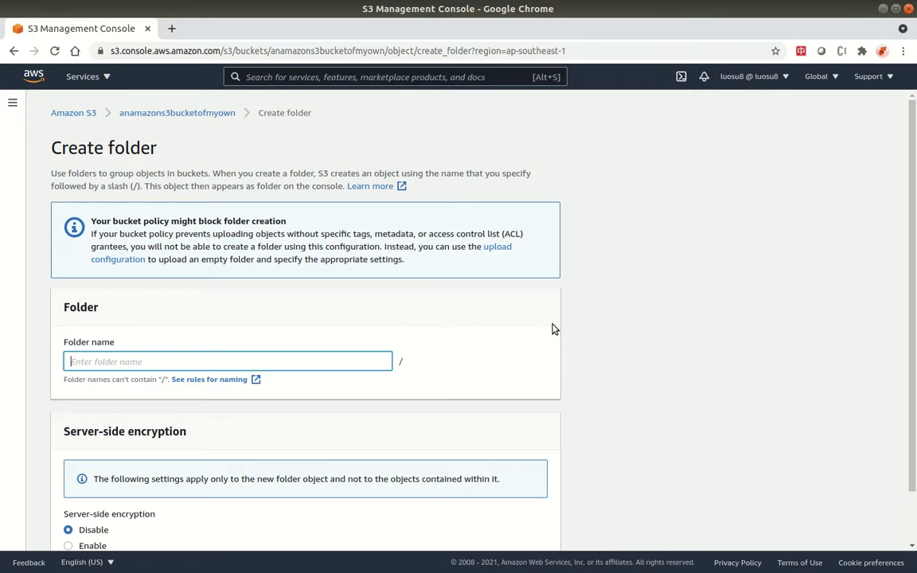
type("images")
scroll(545, 311, "down", 1)
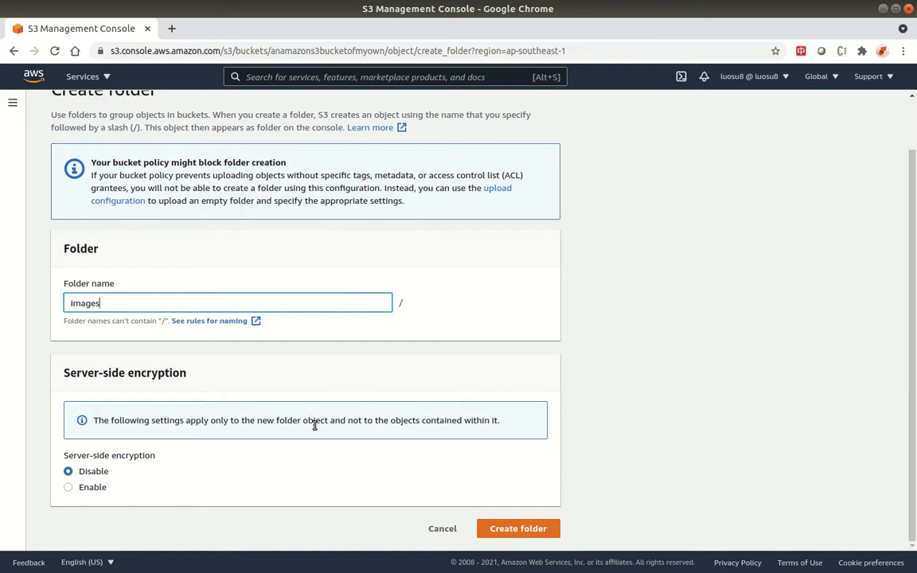
left_click(523, 529)
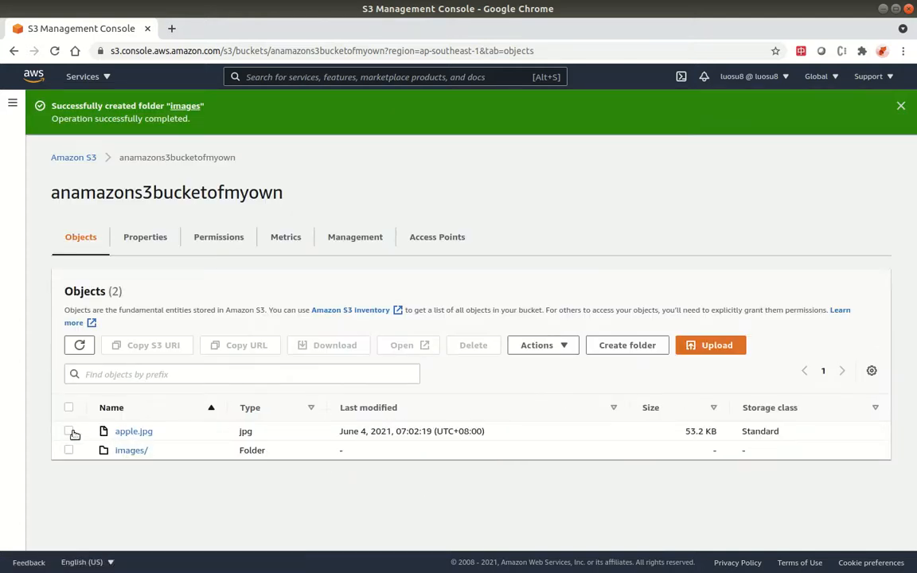
Move apple.jpg to s3://anamazons3bucketofmyown/images/, close the move status, and open the images folder to check its contents.
left_click(69, 432)
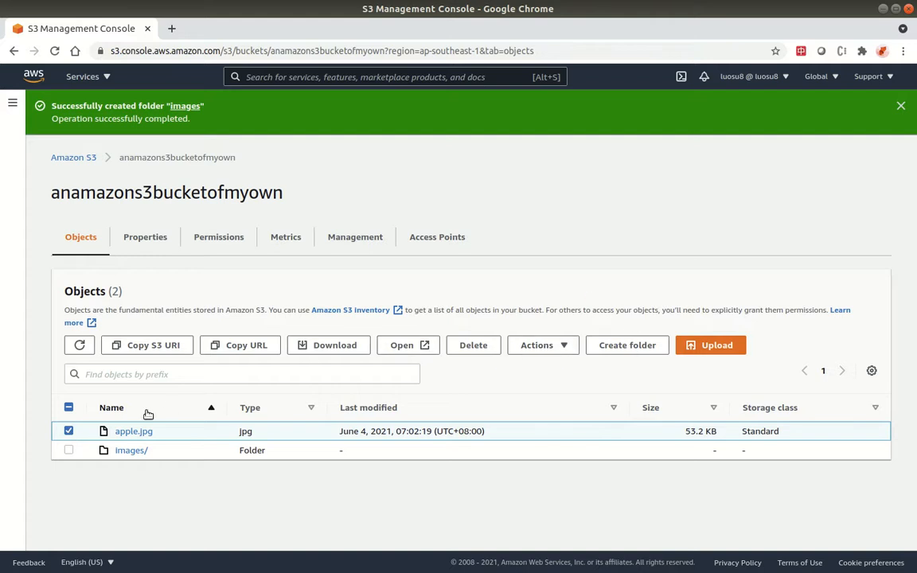
left_click(570, 344)
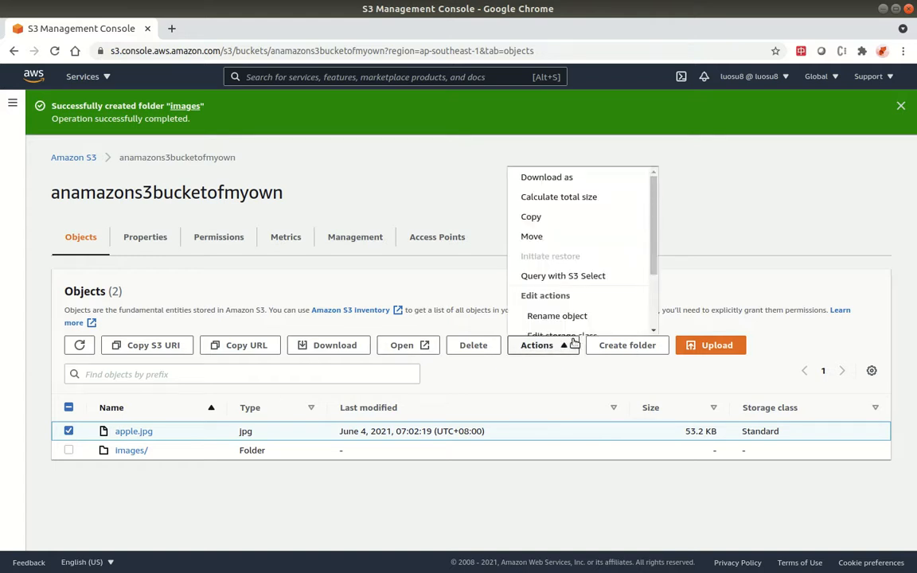
left_click(566, 237)
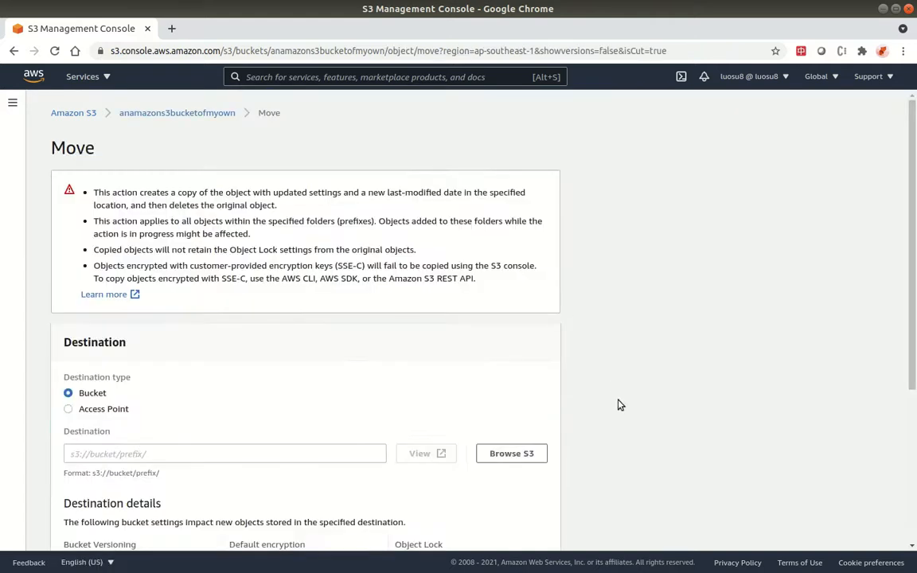
scroll(204, 415, "down", 3)
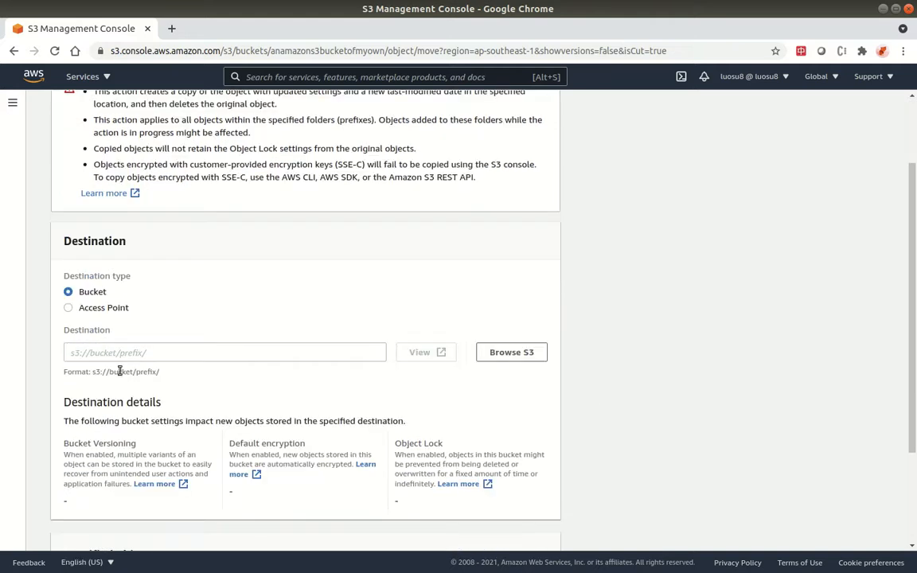
left_click(508, 355)
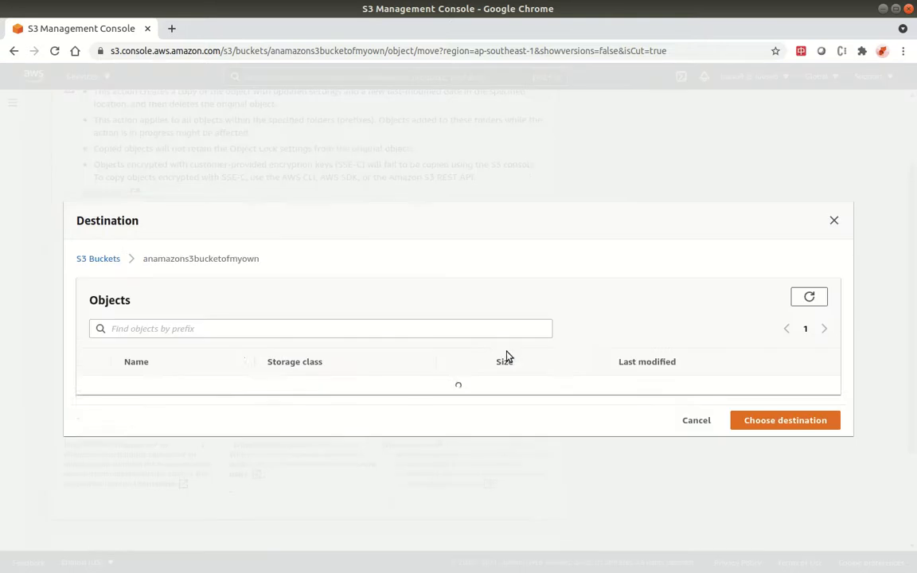
left_click(93, 376)
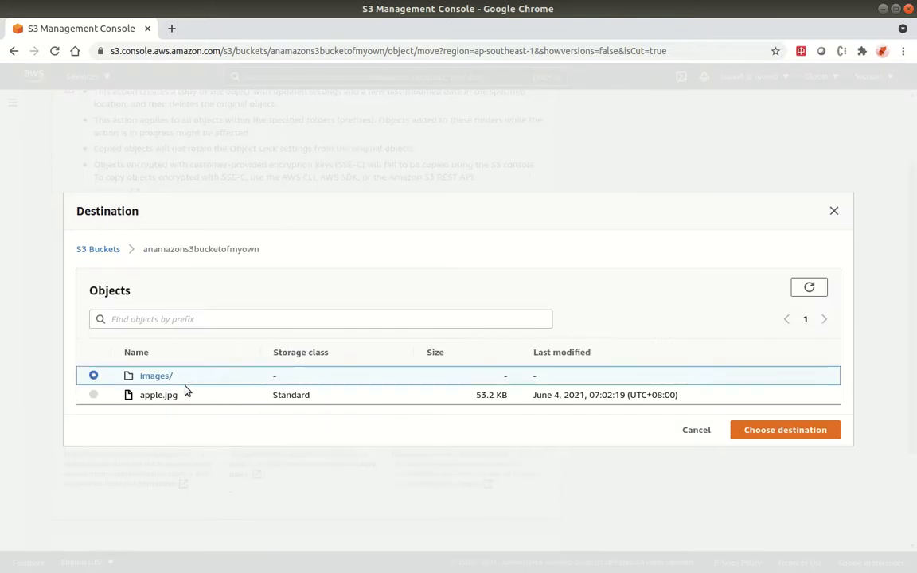
left_click(776, 434)
scroll(294, 406, "down", 2)
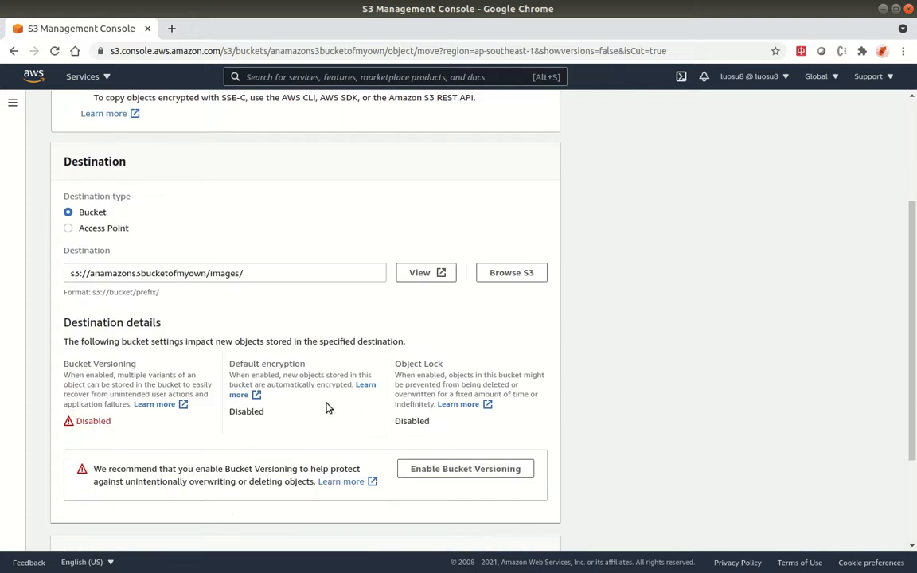
scroll(302, 406, "down", 3)
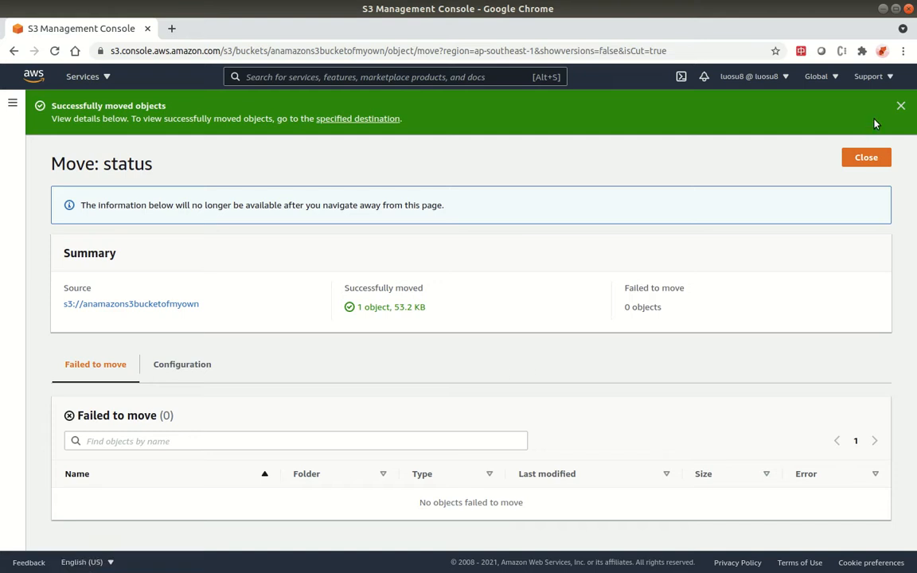
left_click(866, 158)
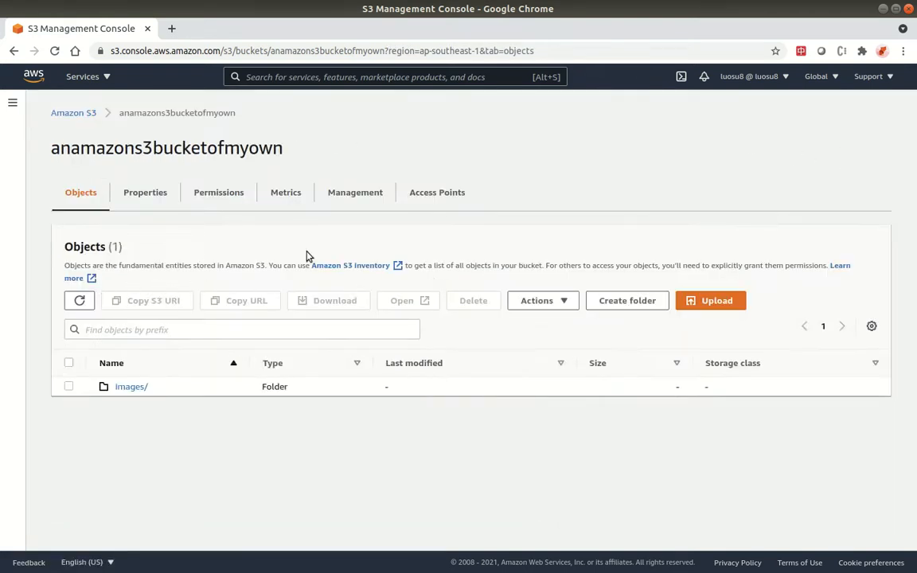
left_click(129, 388)
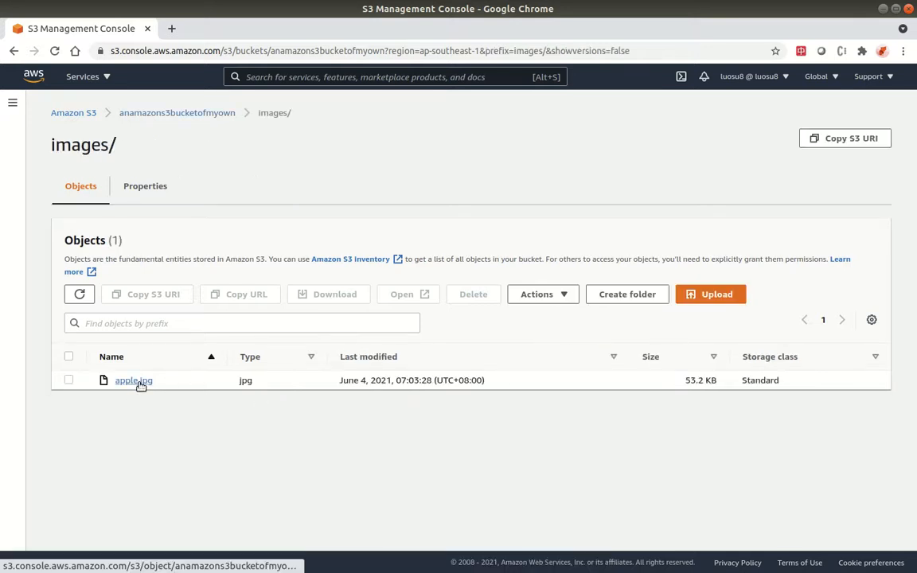
Go back to the bucket's root, start an upload, and add the test folder from the aws folder in Pictures.
left_click(198, 116)
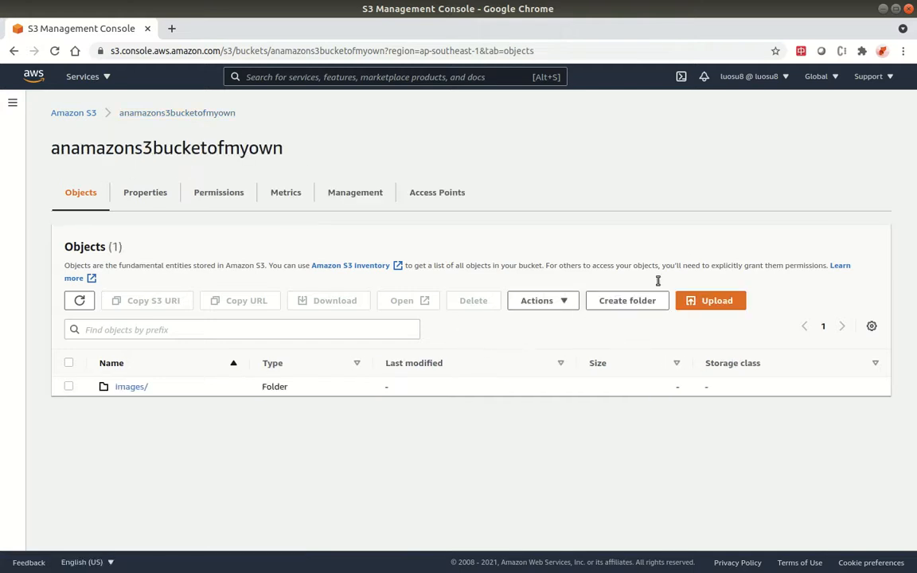
left_click(693, 301)
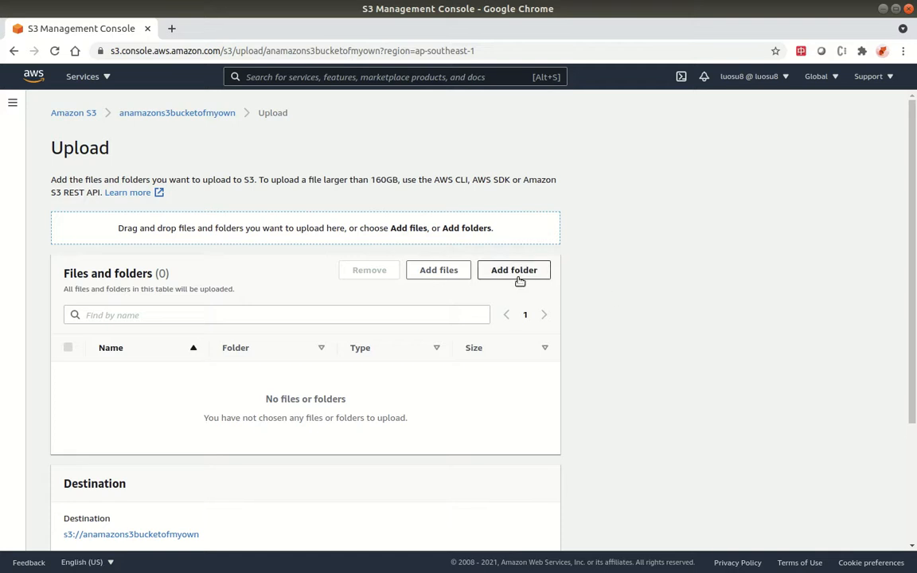
left_click(518, 277)
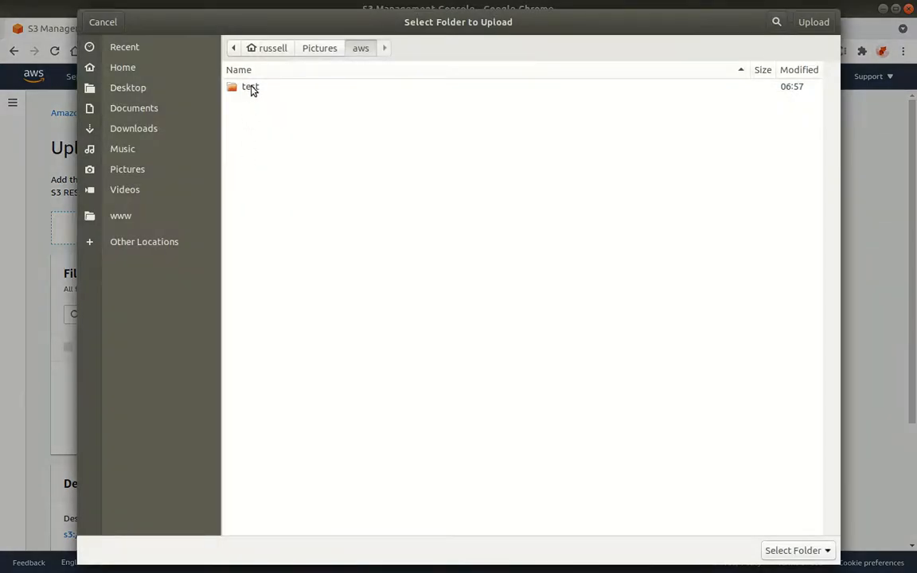
double_click(252, 89)
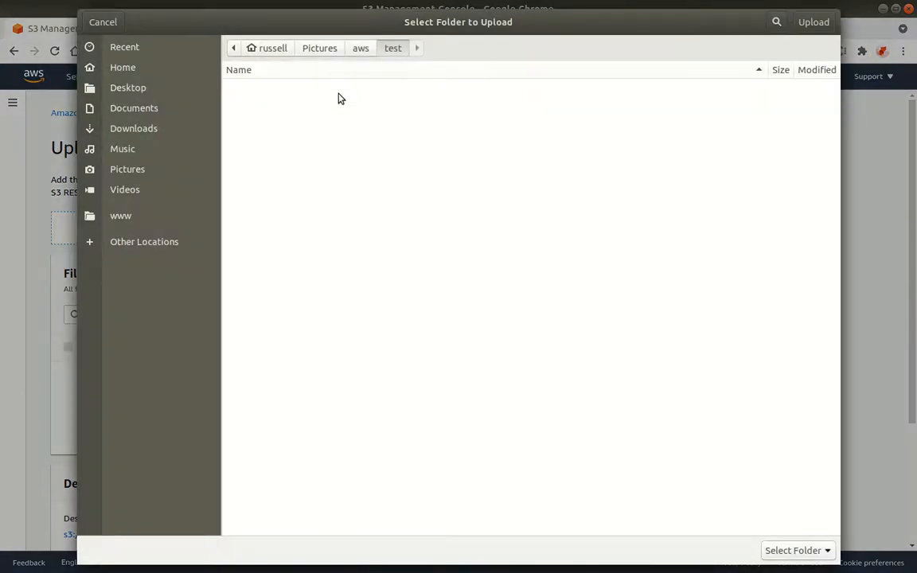
left_click(360, 49)
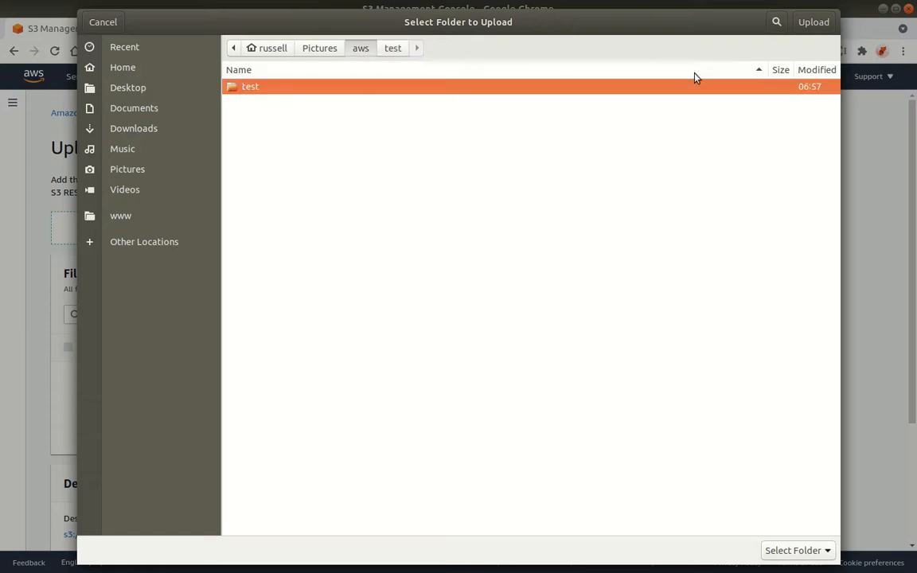
left_click(813, 22)
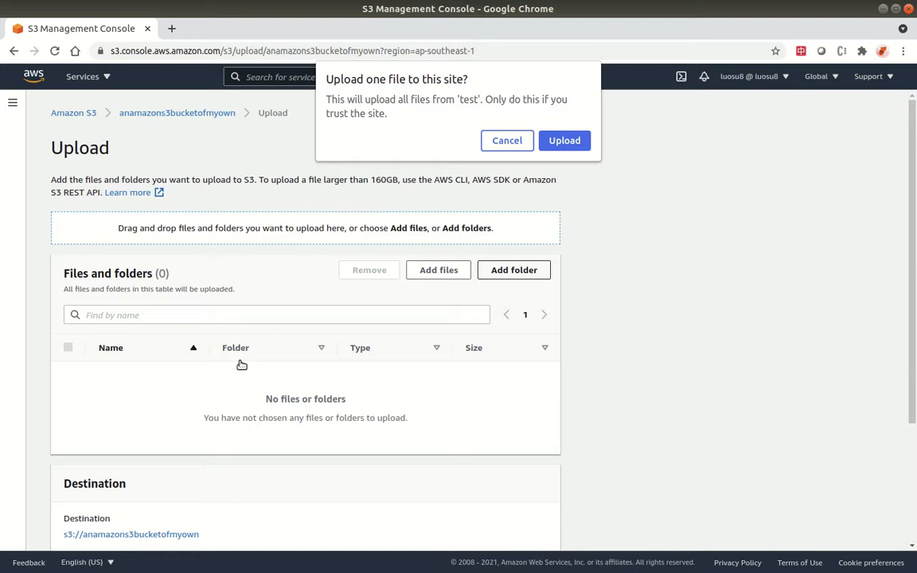
left_click(566, 141)
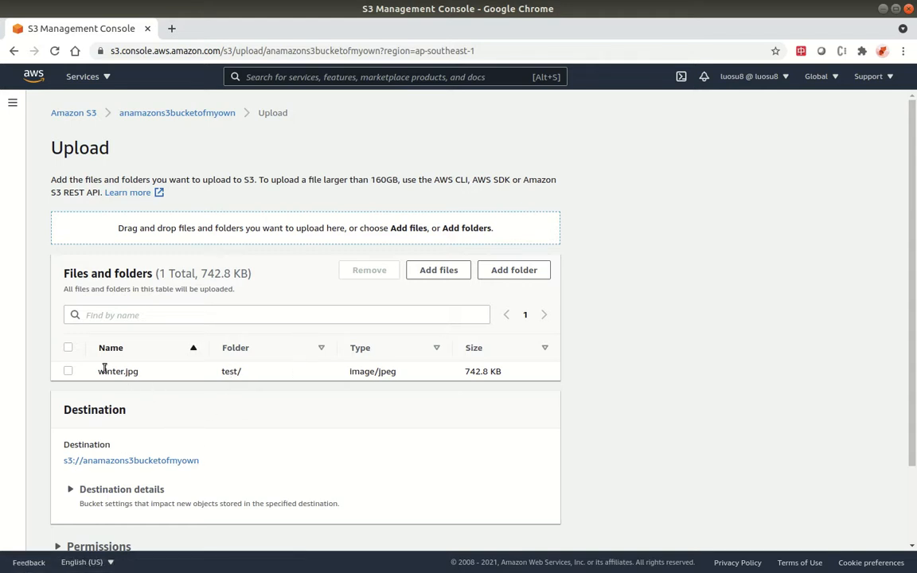
Upload the test folder to the bucket, close the upload status, and open the uploaded folder to check its contents.
scroll(630, 323, "down", 3)
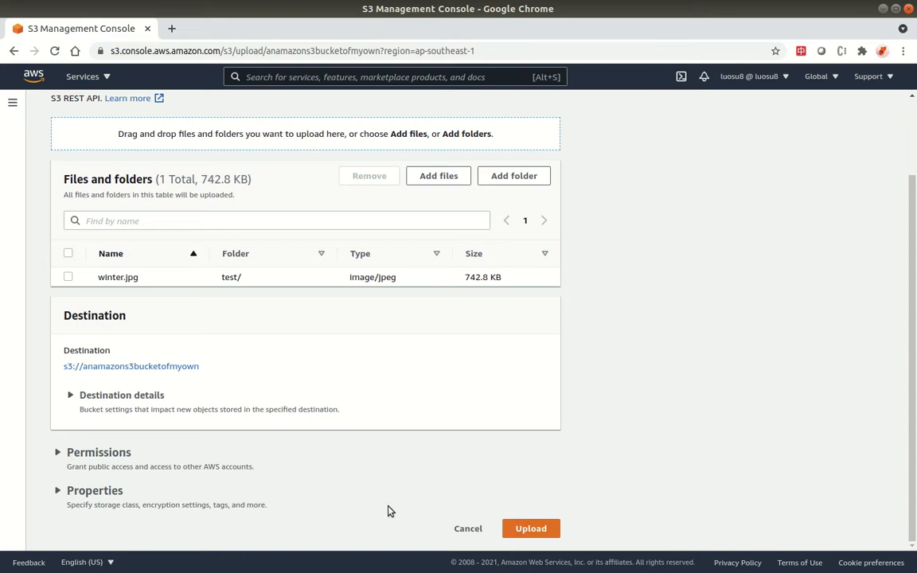
left_click(526, 529)
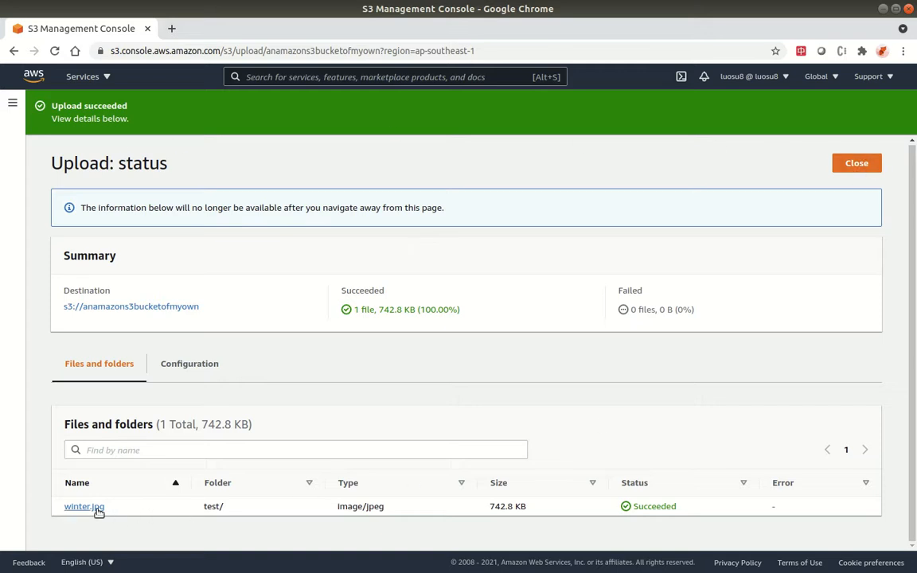
left_click(854, 165)
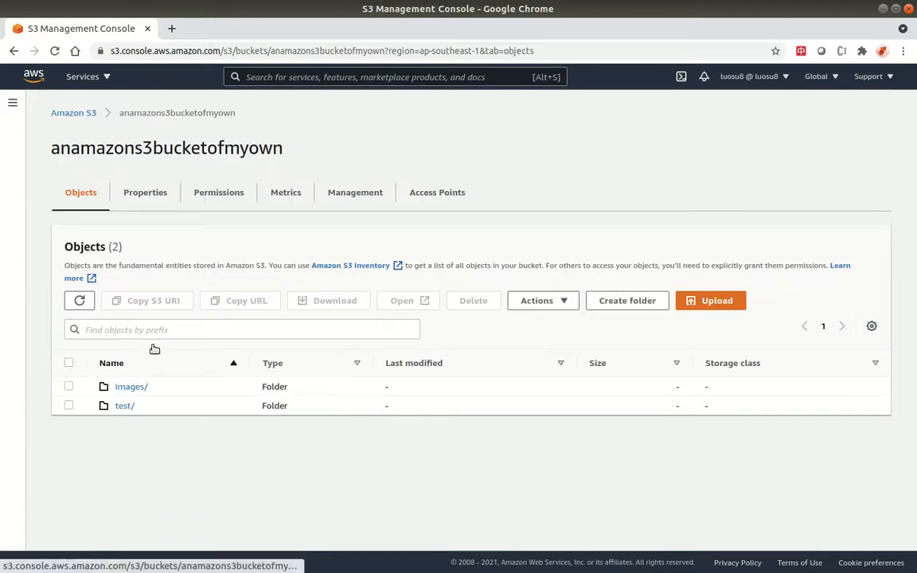
left_click(128, 407)
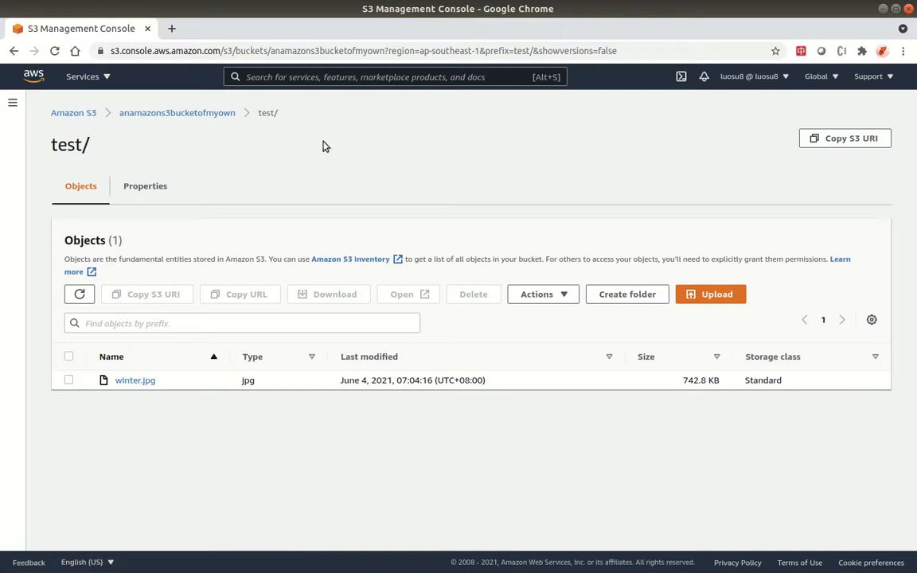
Open the details of apple.jpg in the images folder and test public access through its object URL, closing the page after reading it.
left_click(226, 117)
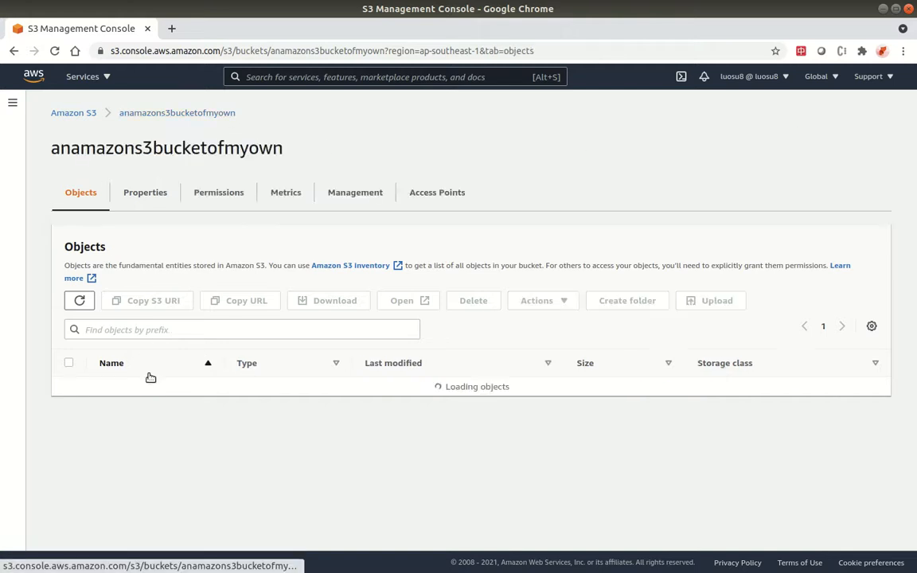
left_click(145, 386)
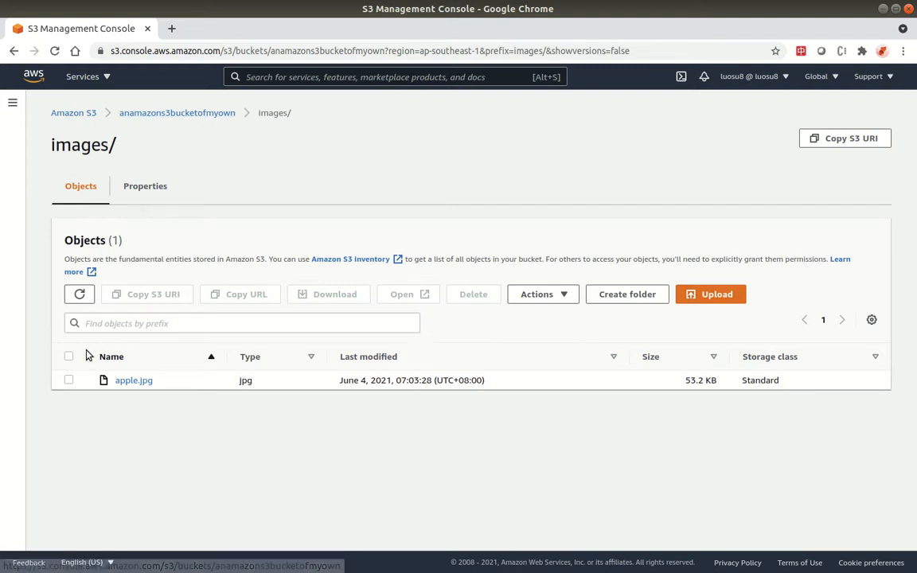
left_click(134, 380)
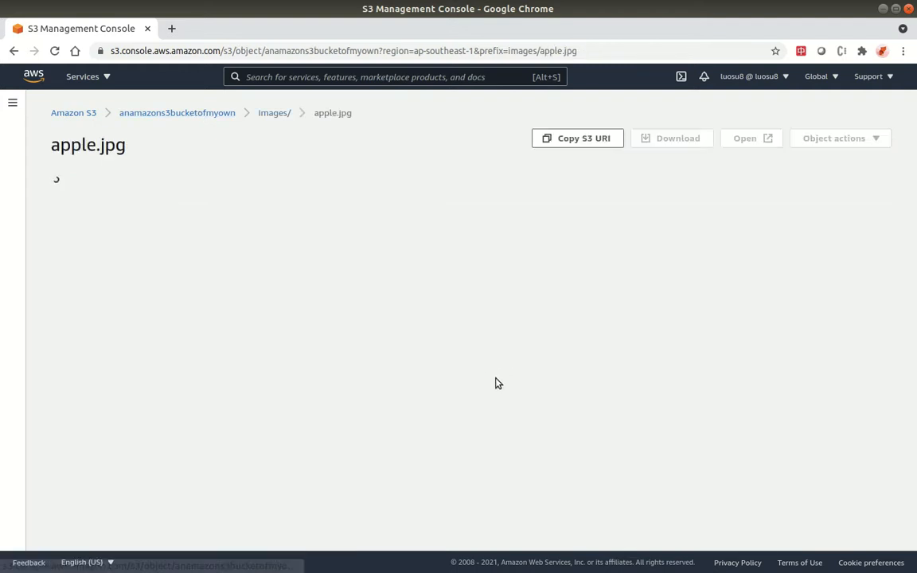
scroll(575, 408, "down", 1)
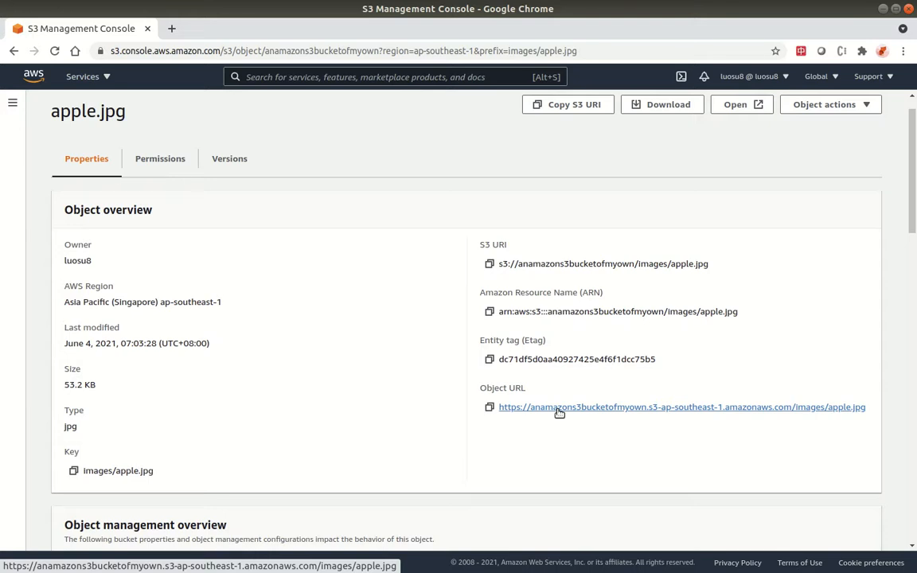
left_click(559, 409)
left_click(249, 32)
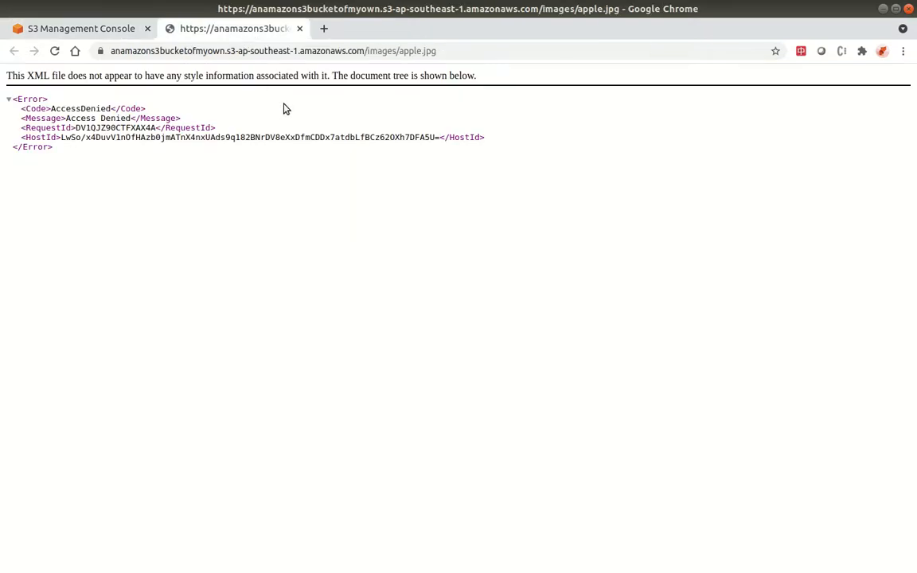
left_click_drag(244, 176, 50, 75)
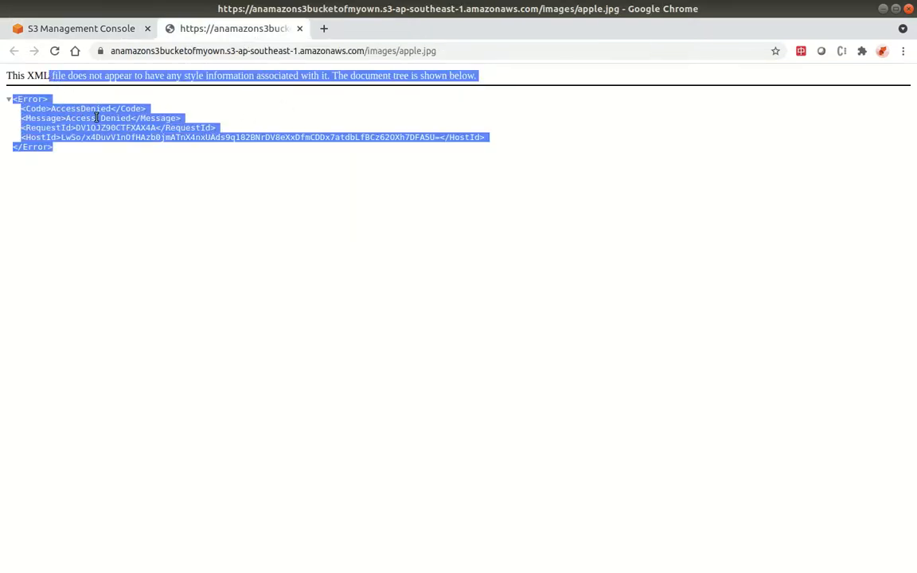
left_click(68, 116)
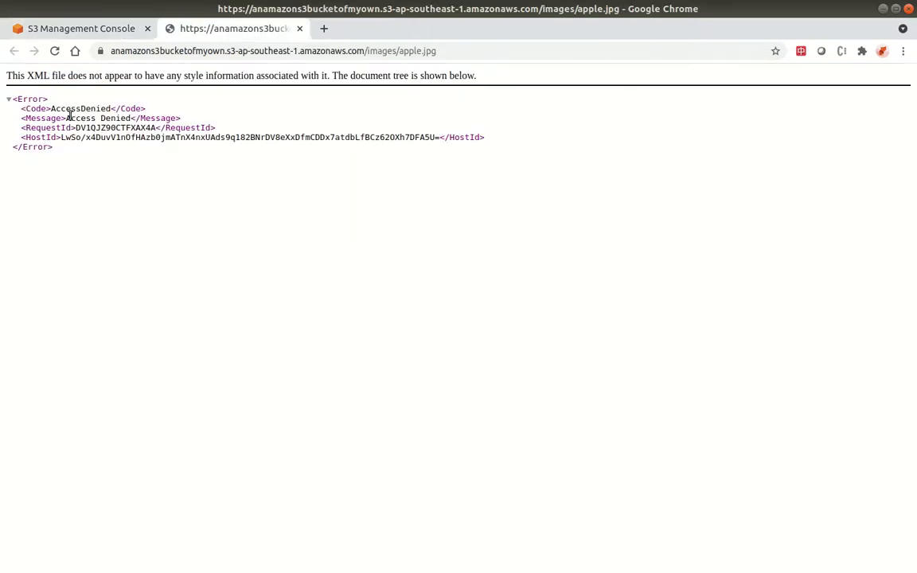
left_click(299, 29)
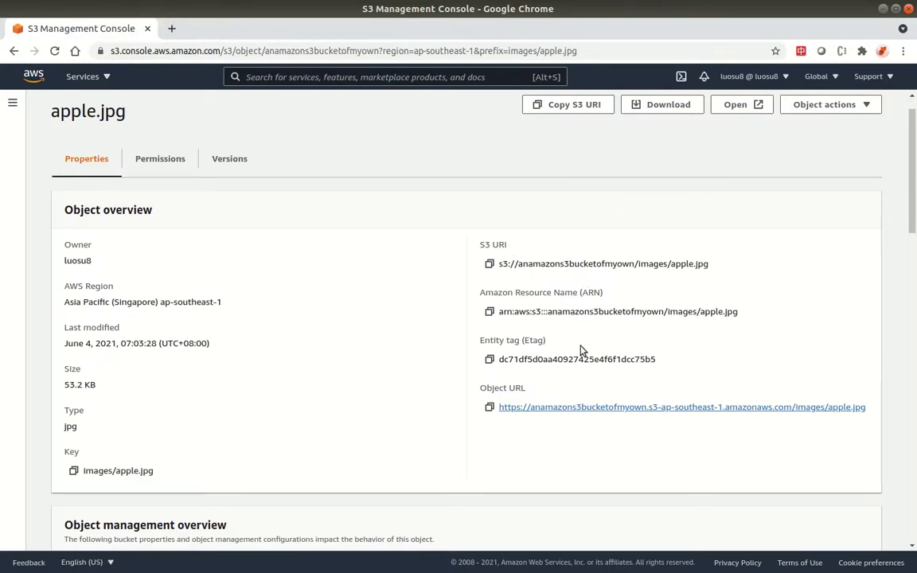
Review the object overview and the management settings in the properties of apple.jpg.
scroll(279, 340, "down", 3)
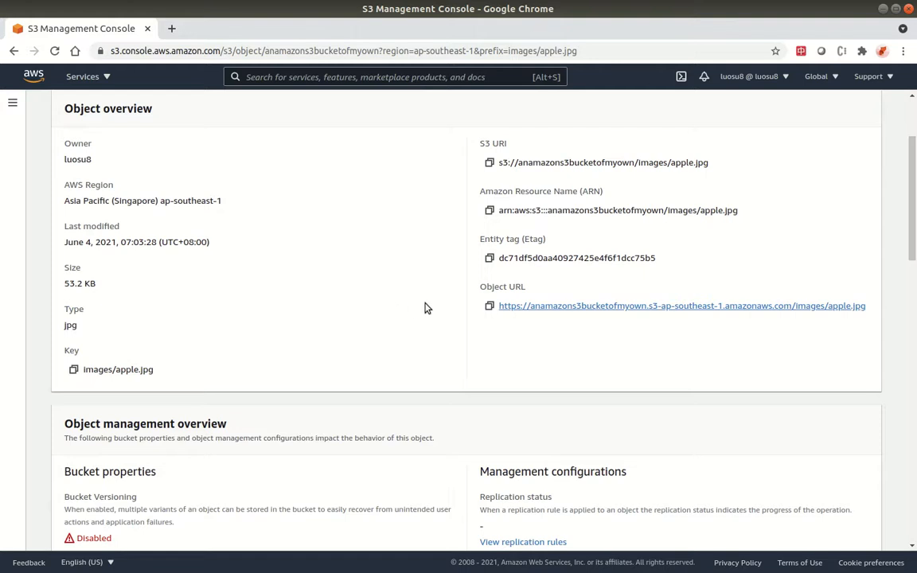
scroll(423, 307, "up", 3)
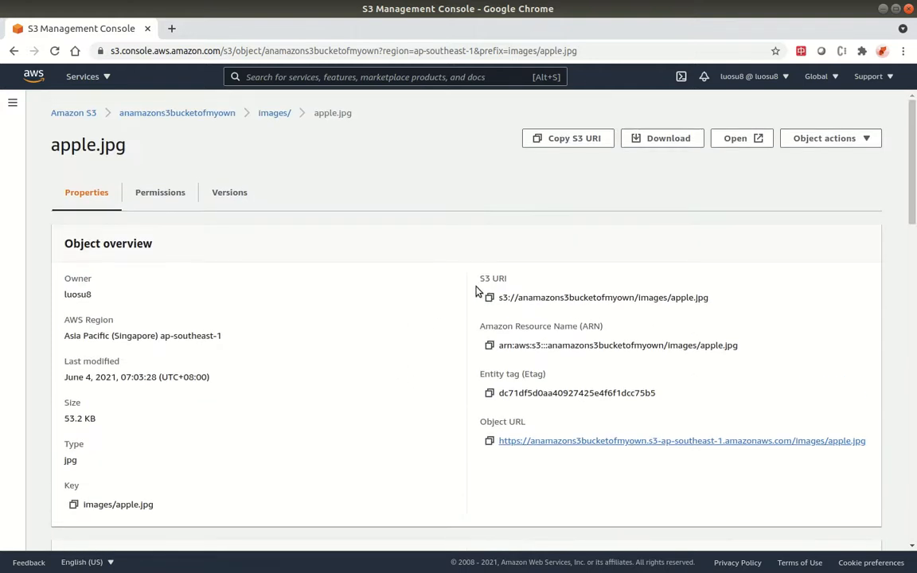
scroll(307, 319, "down", 10)
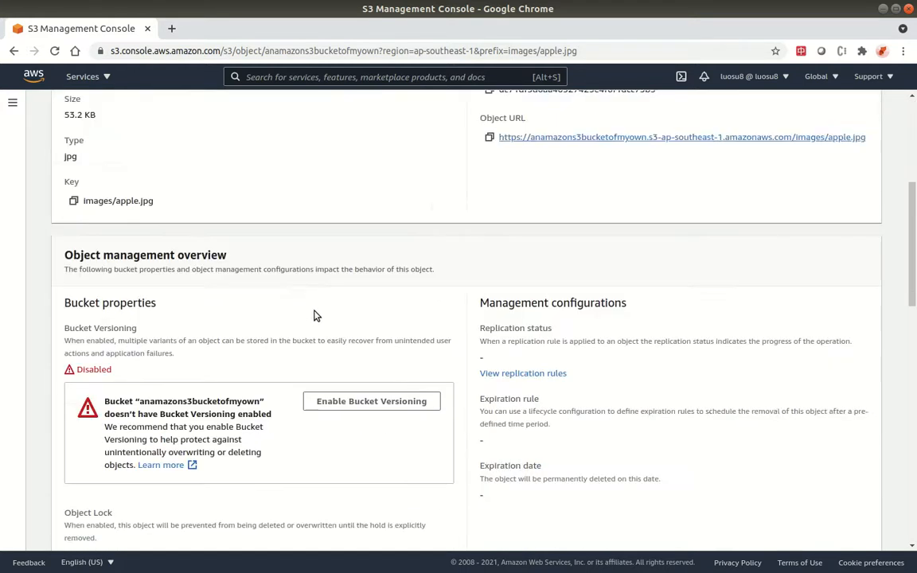
scroll(411, 317, "down", 15)
scroll(490, 333, "up", 1)
scroll(481, 326, "up", 20)
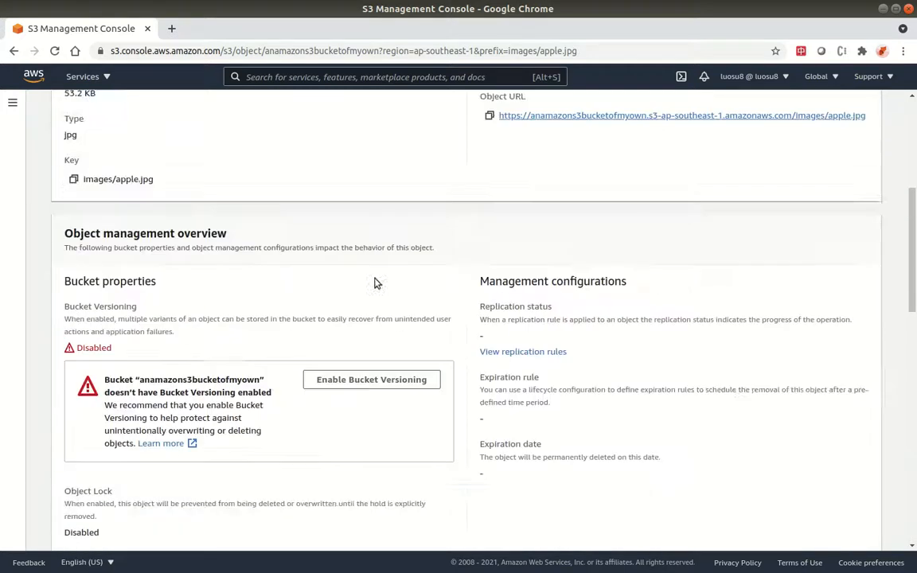
scroll(357, 276, "up", 2)
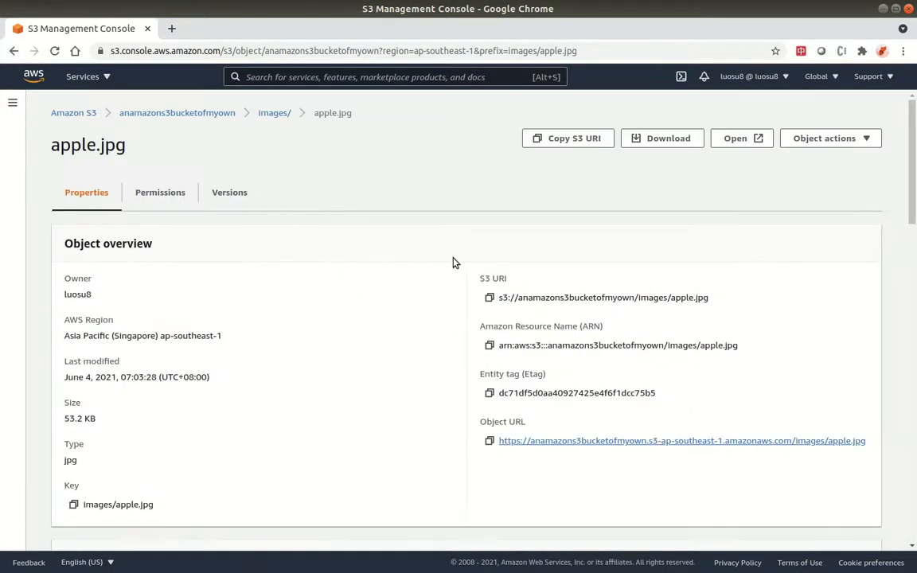
Open apple.jpg from its details page in the browser and examine the security token part of its address.
left_click(723, 149)
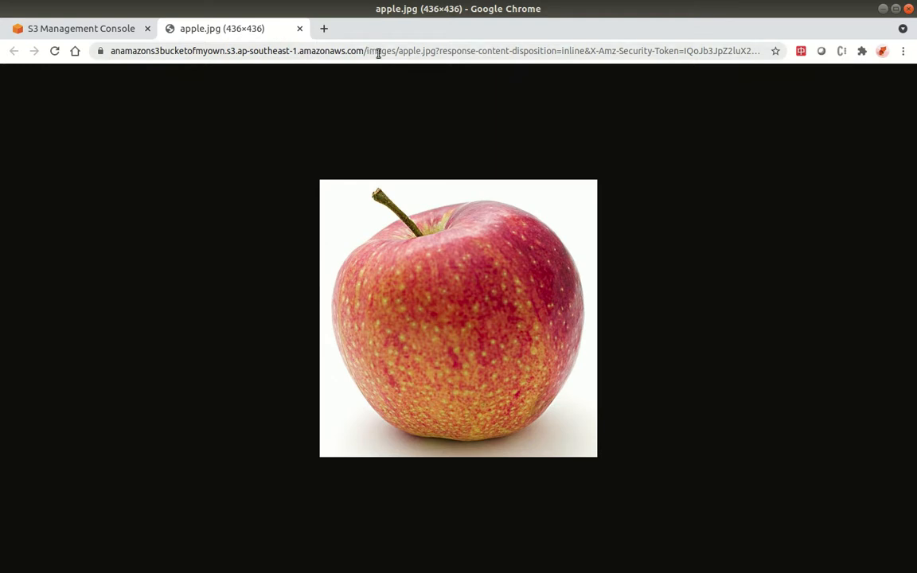
left_click(624, 50)
left_click(617, 51)
left_click_drag(627, 50, 535, 49)
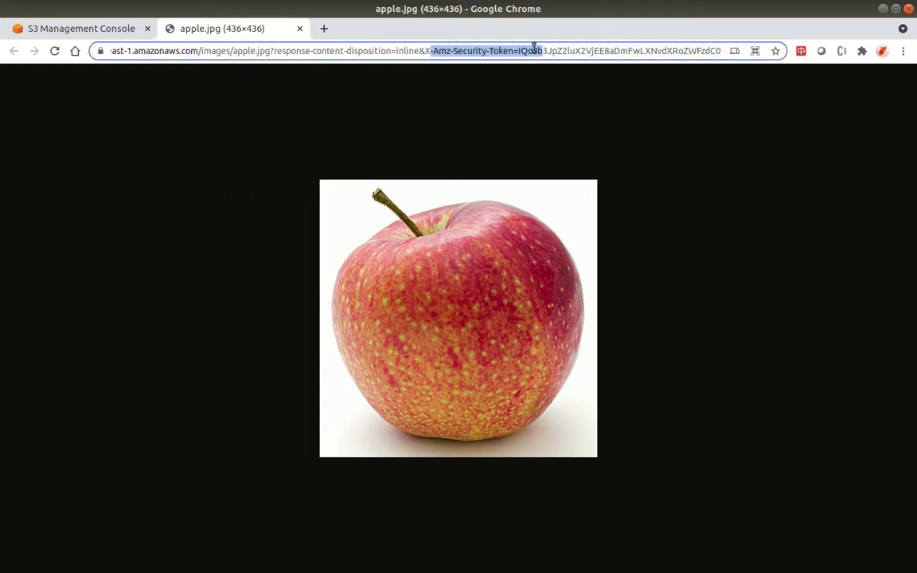
left_click(380, 50)
key("Home")
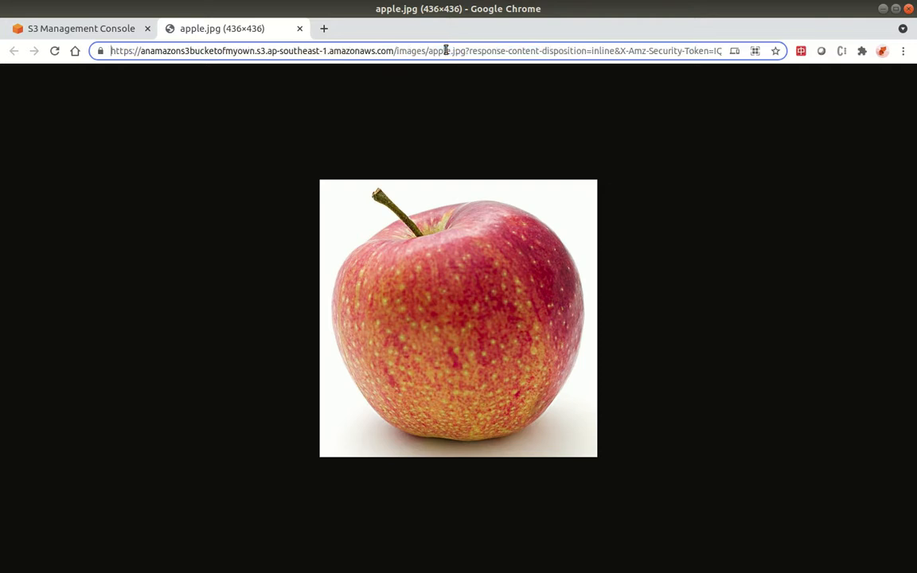
Return to the S3 console, download apple.jpg, and go back to the images folder.
left_click(94, 36)
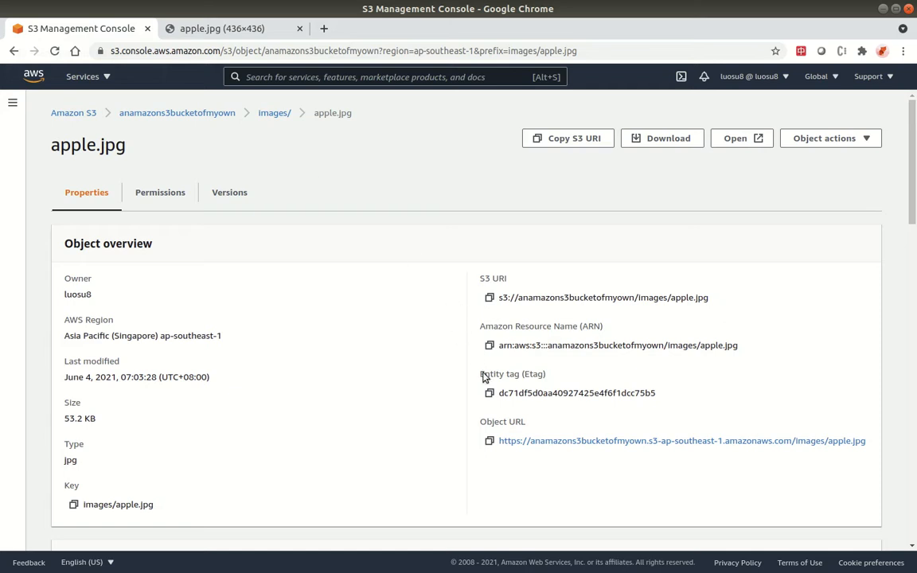
left_click(668, 139)
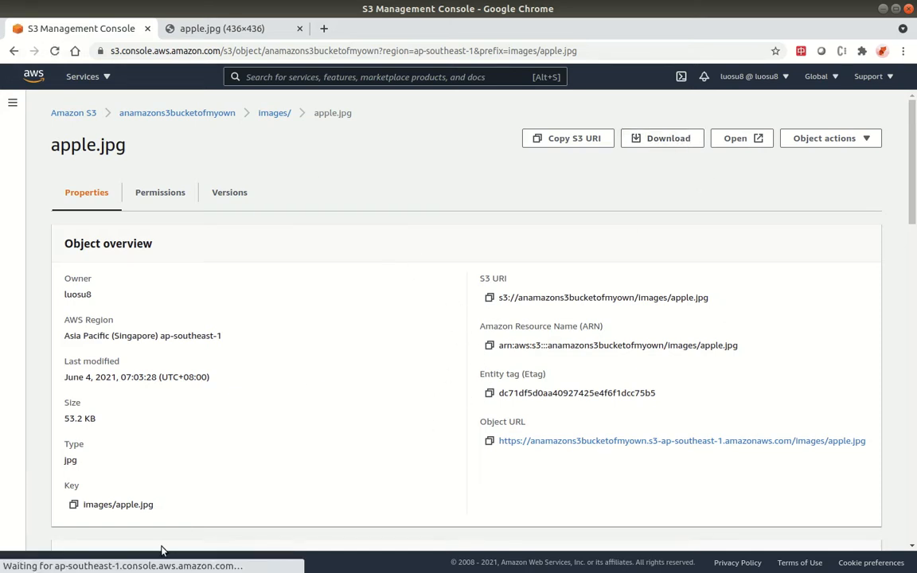
left_click(280, 114)
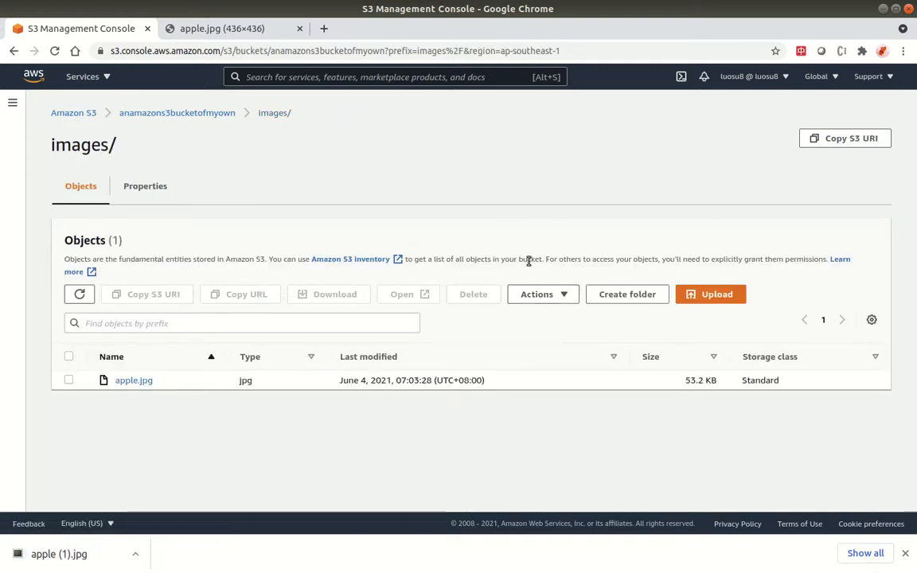
Go to the root of anamazons3bucketofmyown and calculate the total size of the images and test folders.
left_click(573, 300)
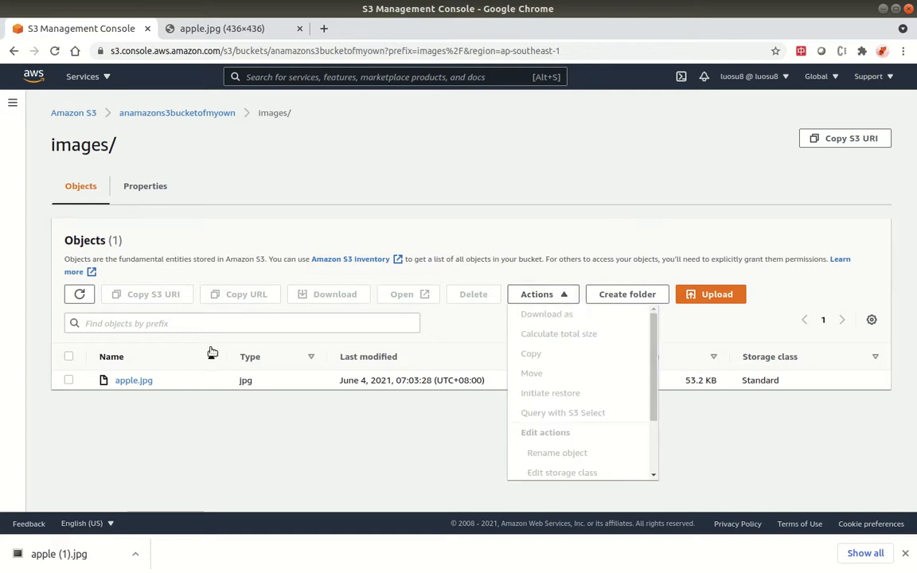
left_click(347, 170)
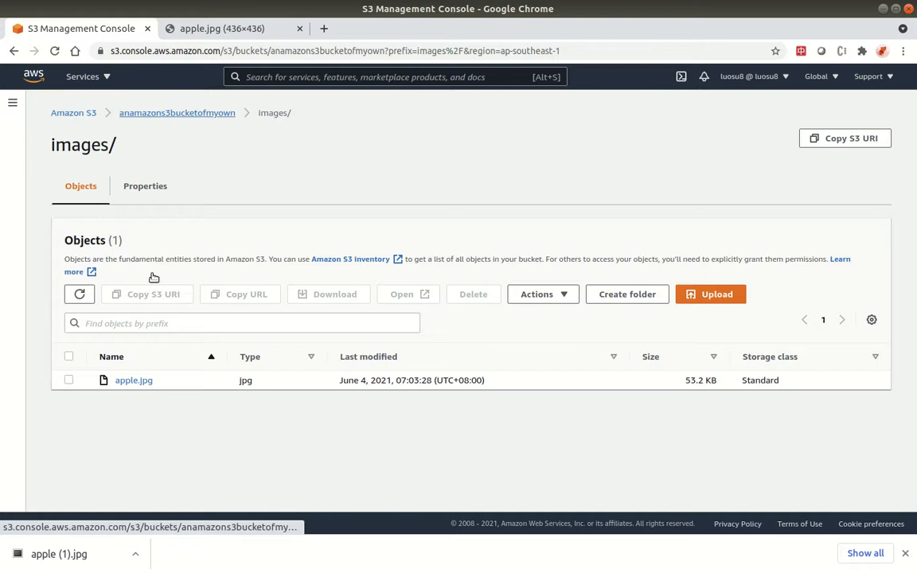
left_click(176, 112)
left_click(68, 386)
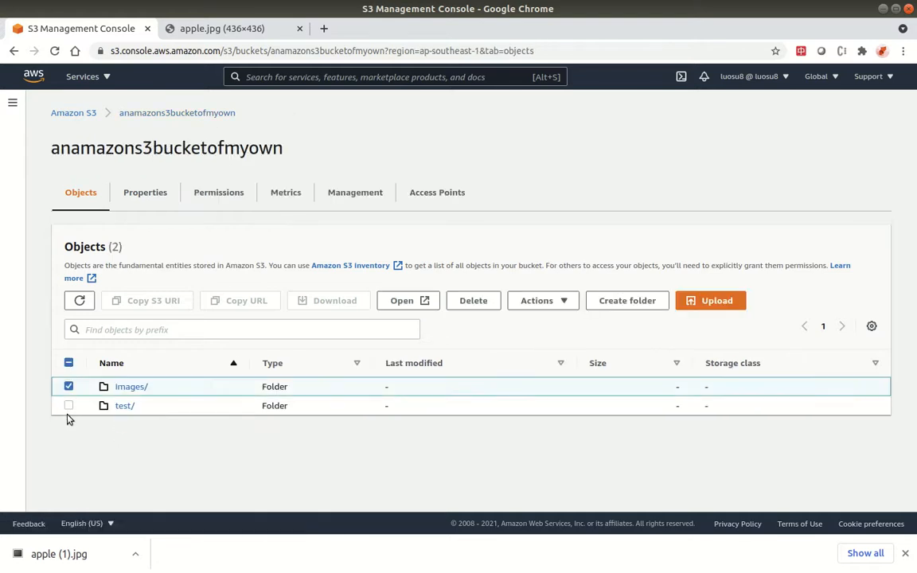
left_click(69, 406)
left_click(552, 300)
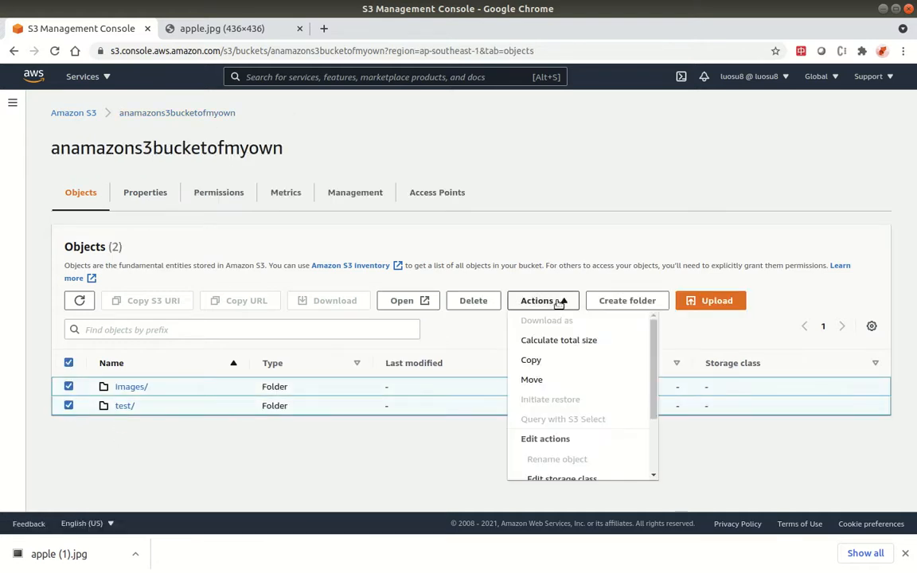
left_click(621, 348)
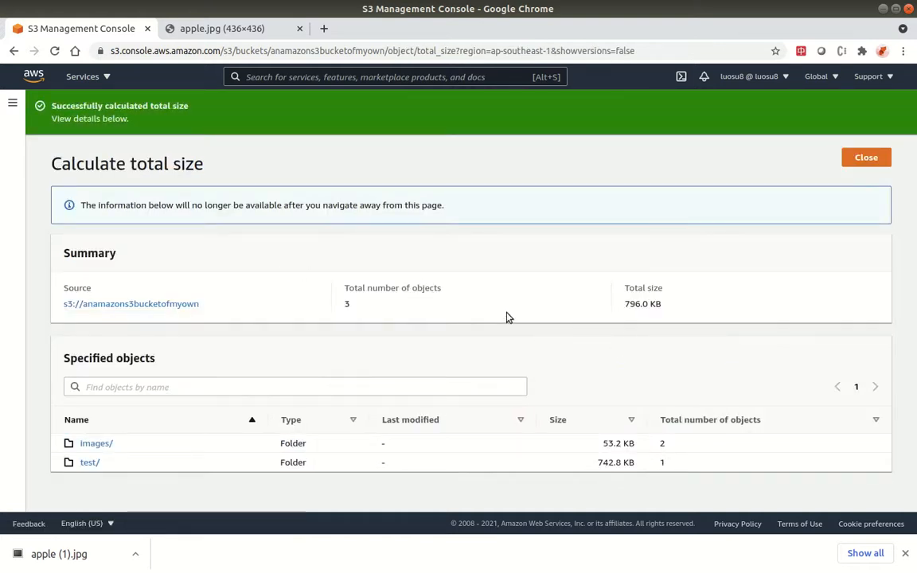
left_click_drag(624, 305, 681, 305)
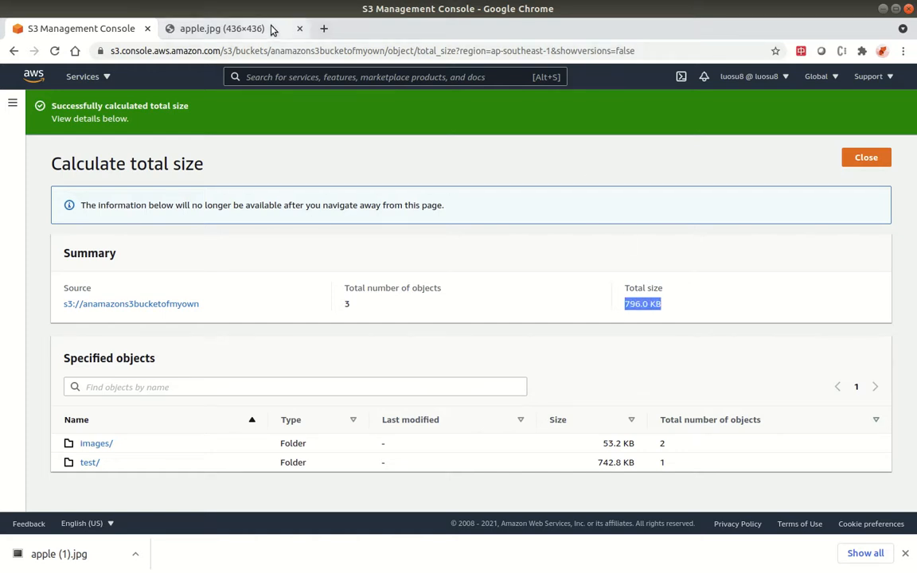
Search Google for "aws s3 pricing" in a new browser tab and open the official Amazon S3 pricing page.
left_click(324, 30)
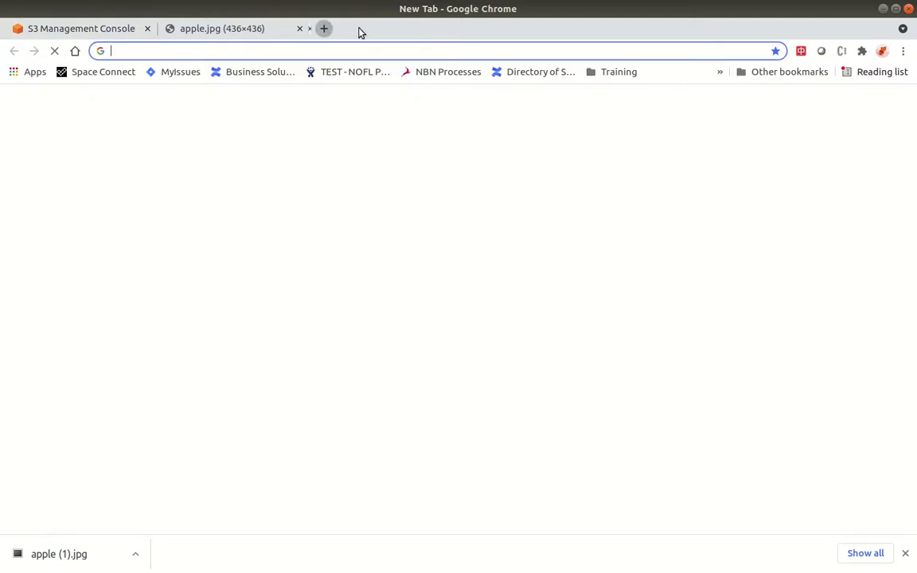
type("aws s")
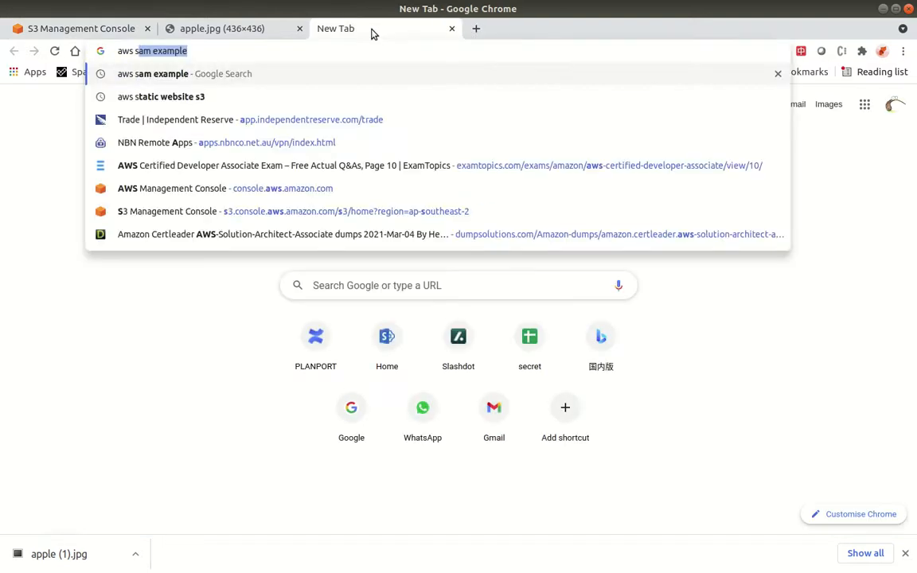
type("3 pricing")
key("Return")
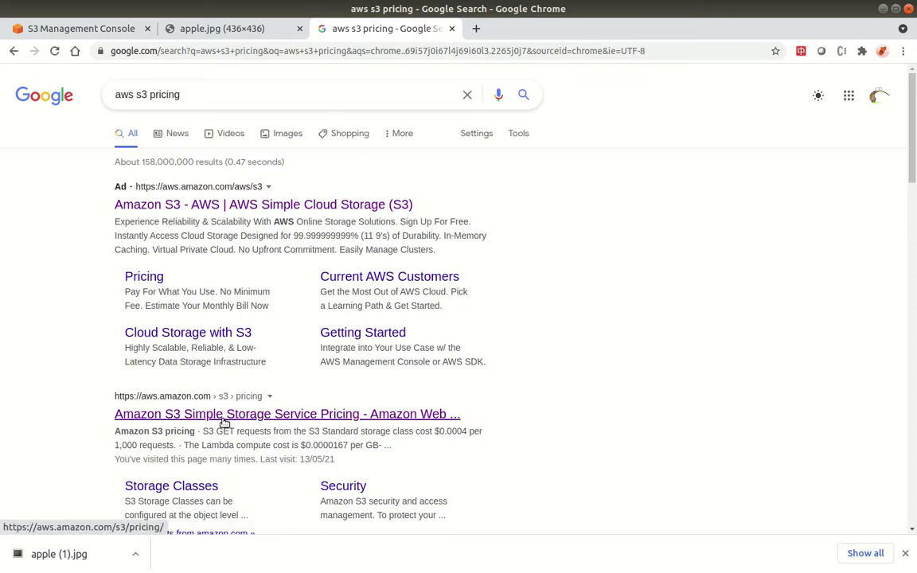
left_click(225, 415)
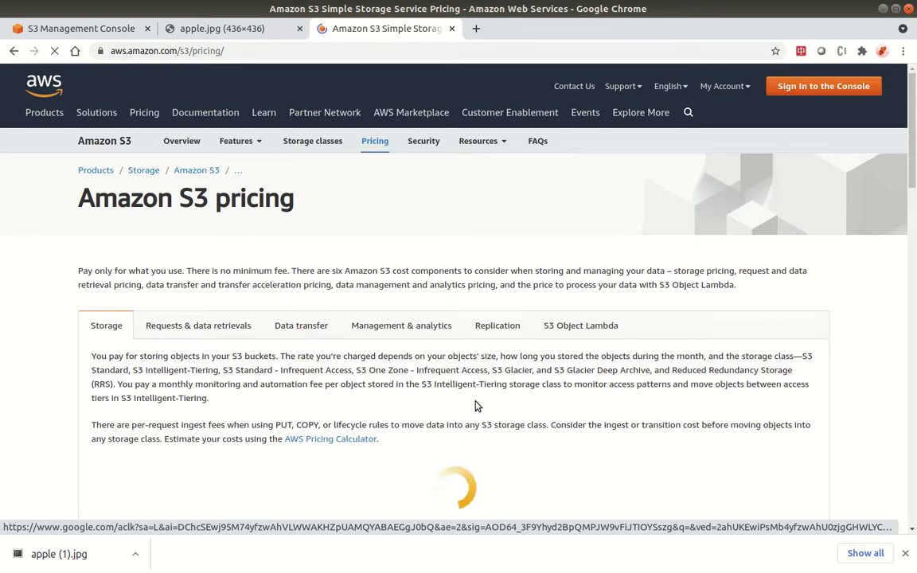
Check the S3 Standard price for the first 50 TB, then set the region to Asia Pacific (Singapore) to compare it.
scroll(481, 404, "down", 2)
scroll(198, 410, "down", 3)
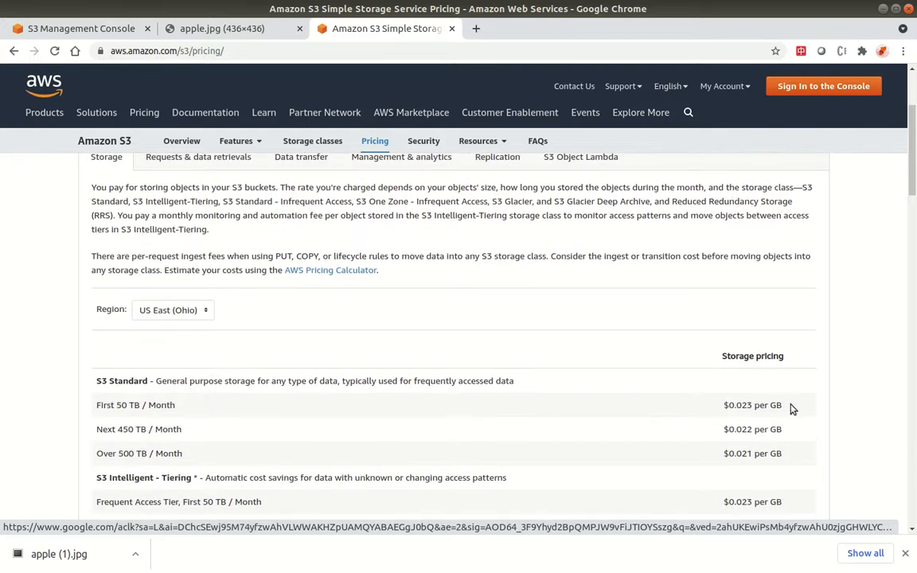
left_click_drag(792, 407, 700, 412)
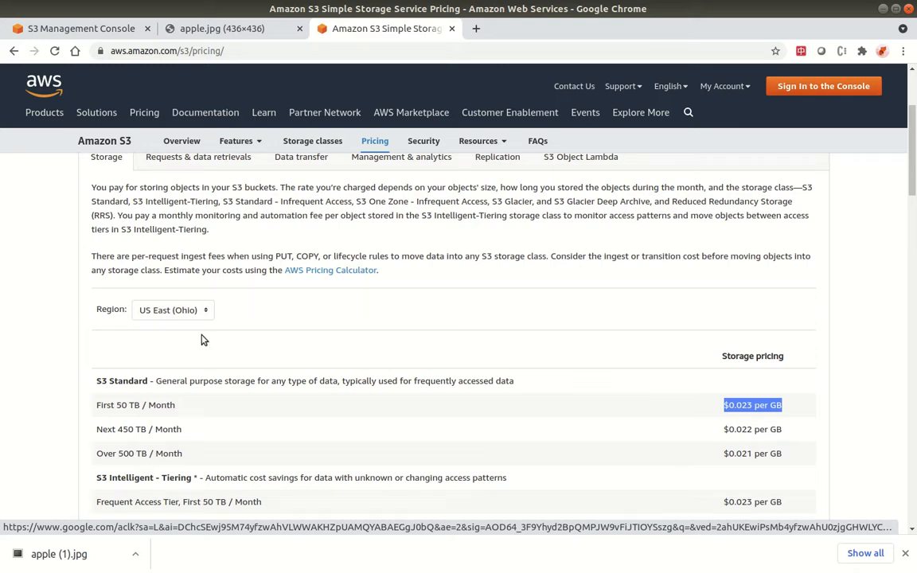
left_click(202, 312)
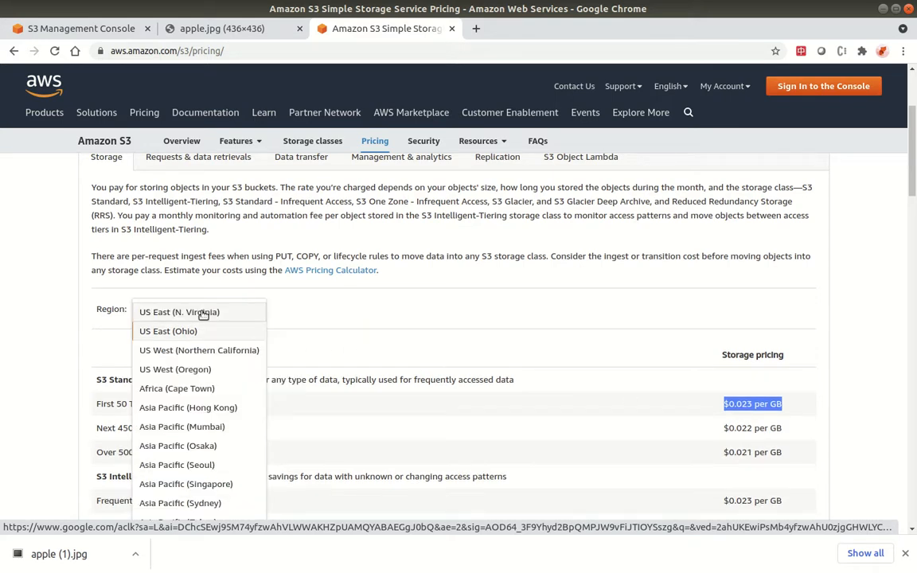
left_click(221, 487)
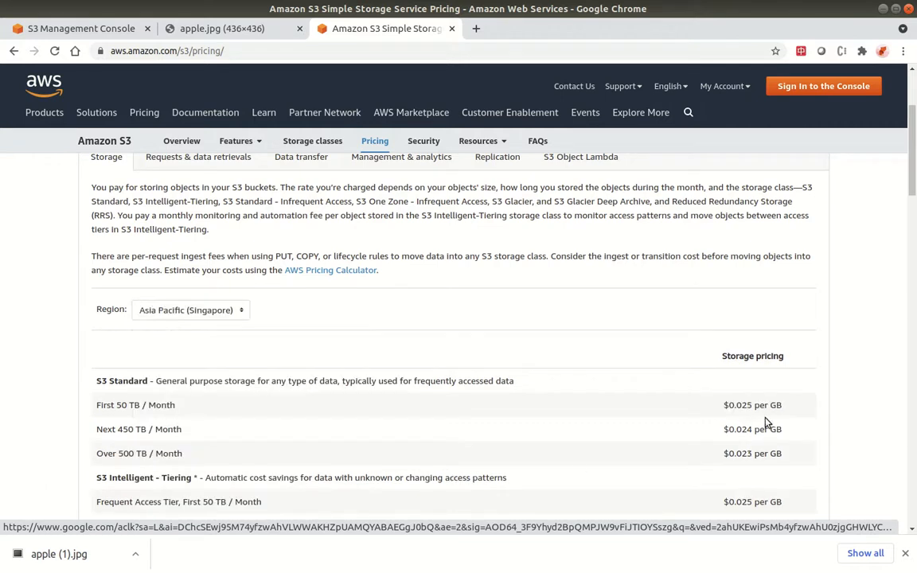
left_click_drag(744, 404, 753, 404)
Compare the storage prices for US East (N. Virginia), US West (Oregon) and Asia Pacific (Sydney), ending on Sydney.
left_click(180, 312)
scroll(215, 426, "down", 1)
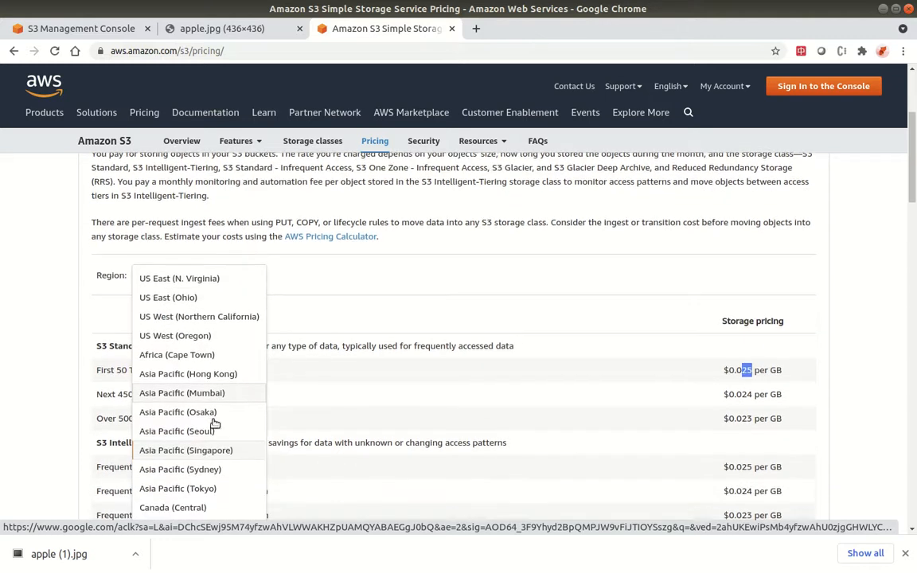
left_click(225, 280)
left_click(201, 278)
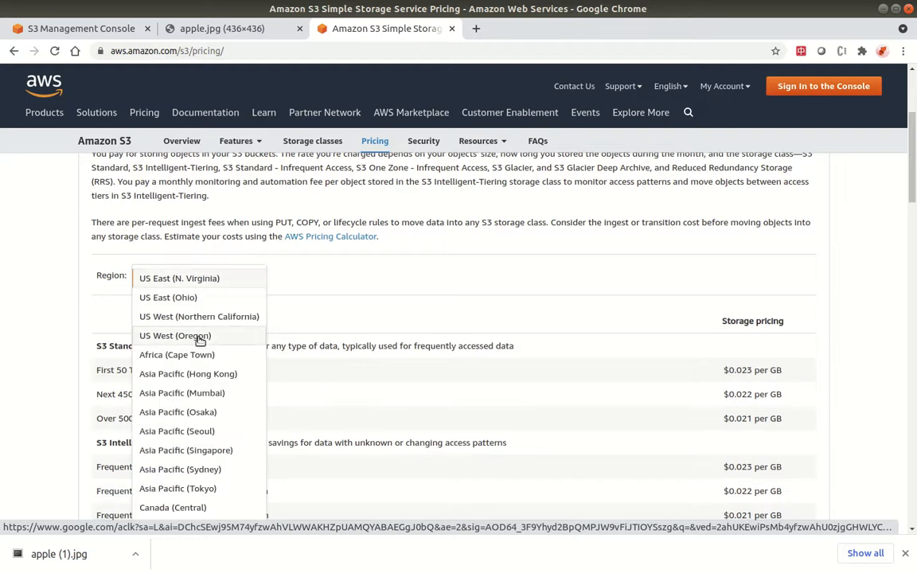
left_click(200, 338)
left_click(198, 279)
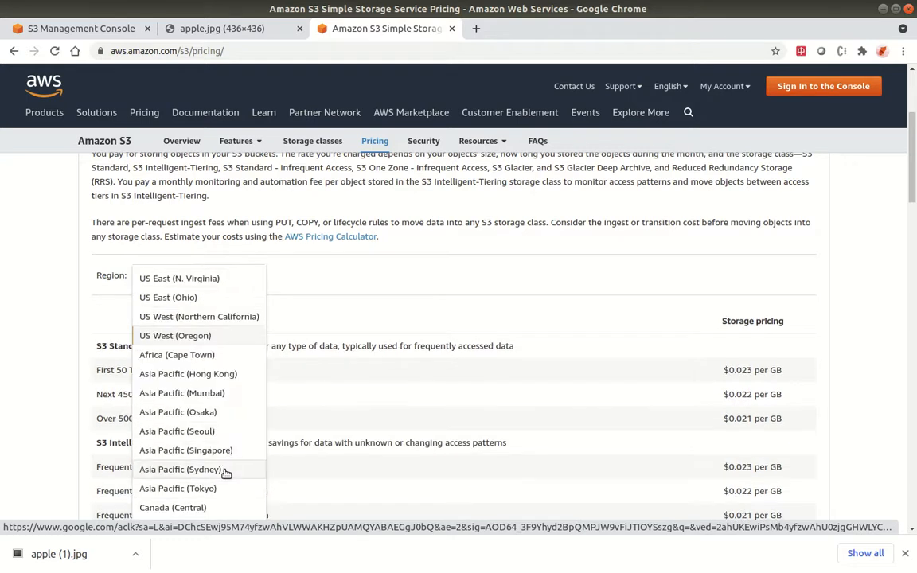
left_click(225, 471)
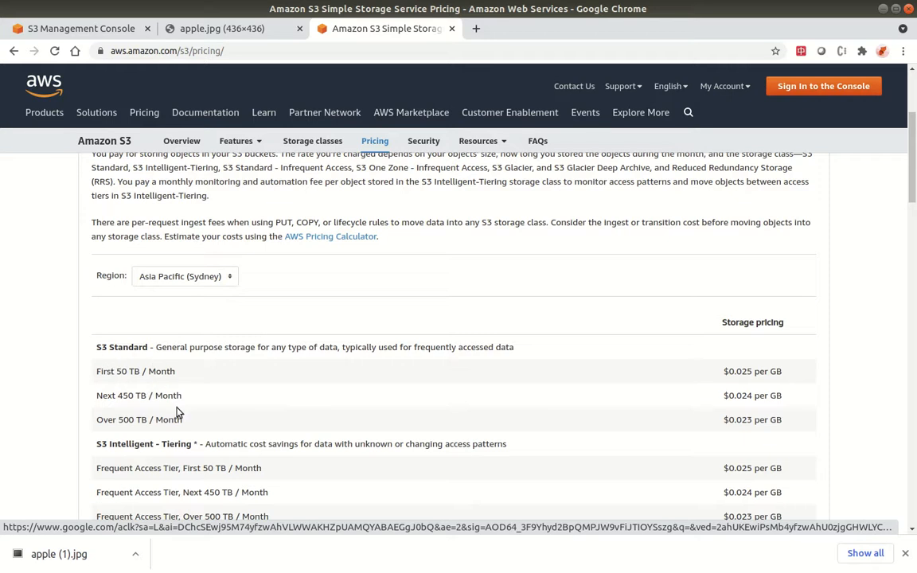
Review the storage prices of the S3 classes from Intelligent-Tiering down to Glacier Deep Archive.
scroll(263, 346, "down", 3)
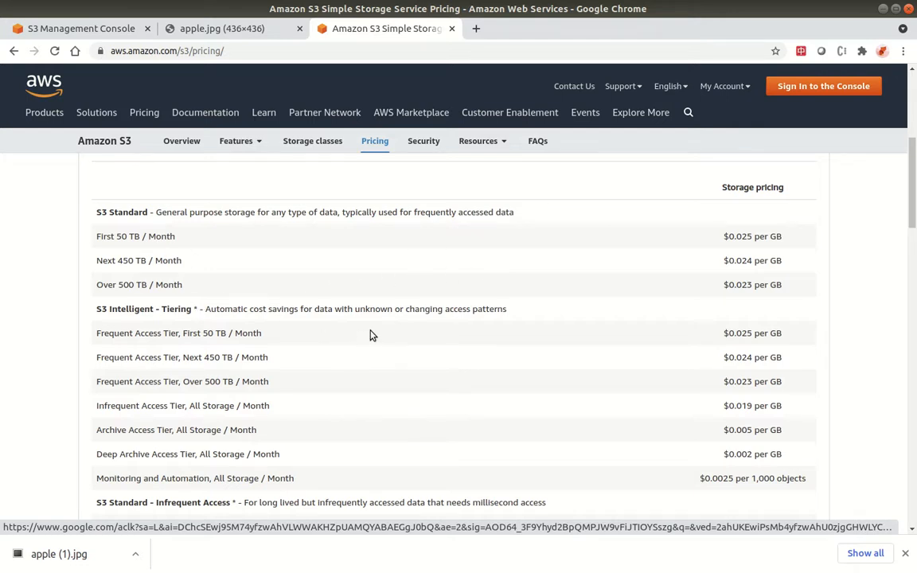
scroll(370, 335, "down", 1)
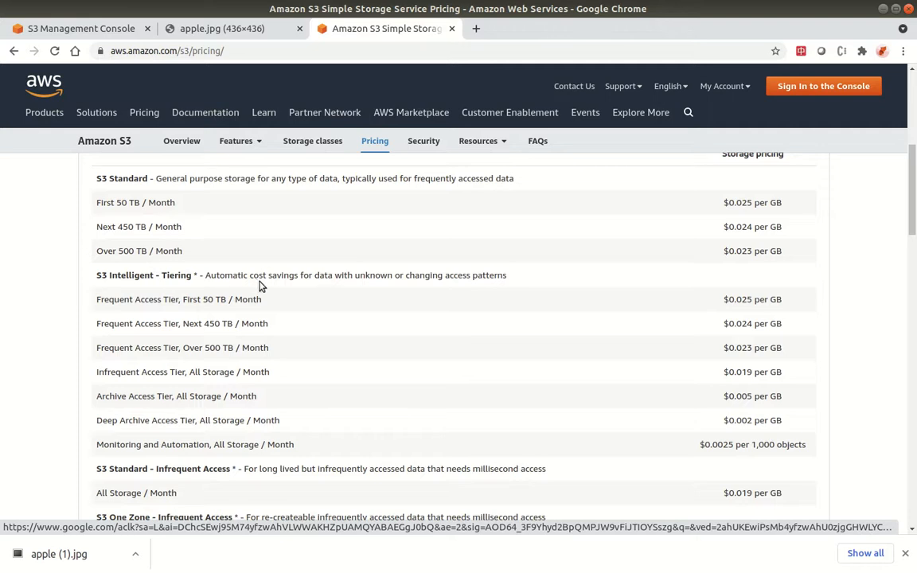
scroll(348, 373, "down", 2)
scroll(348, 370, "down", 1)
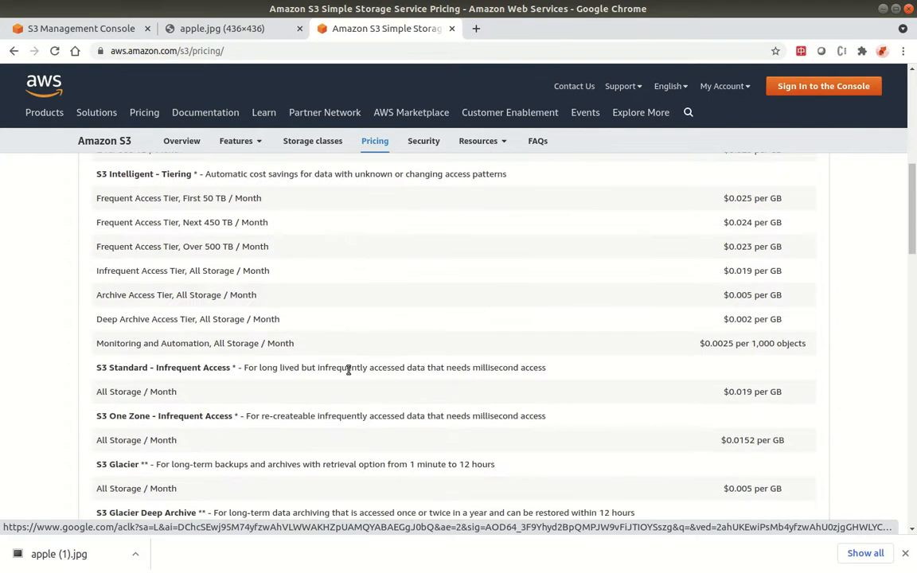
scroll(348, 370, "down", 2)
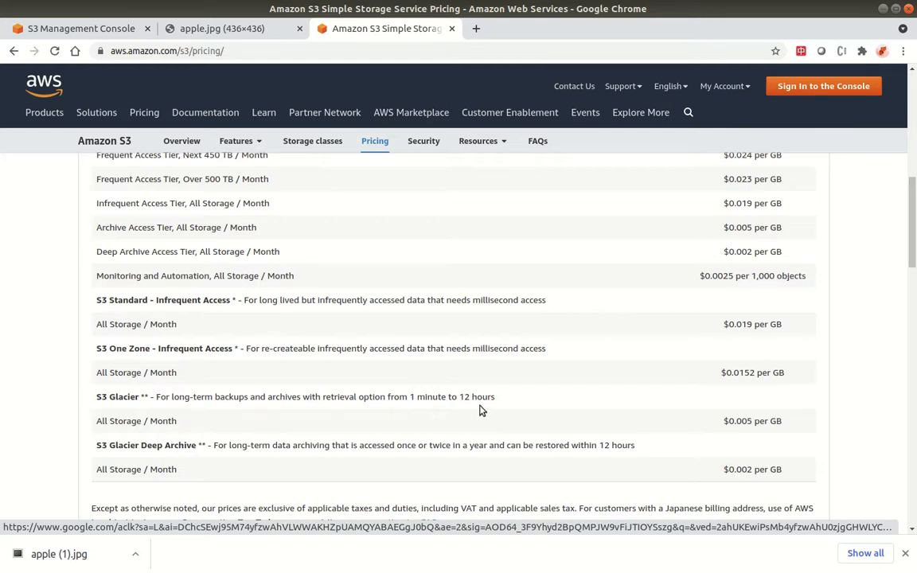
Examine the S3 Glacier entry's retrieval time and storage price, clearing the text selection at the end.
left_click_drag(495, 397, 316, 401)
left_click(403, 400)
double_click(420, 396)
left_click(412, 399)
triple_click(760, 419)
left_click_drag(354, 430, 90, 402)
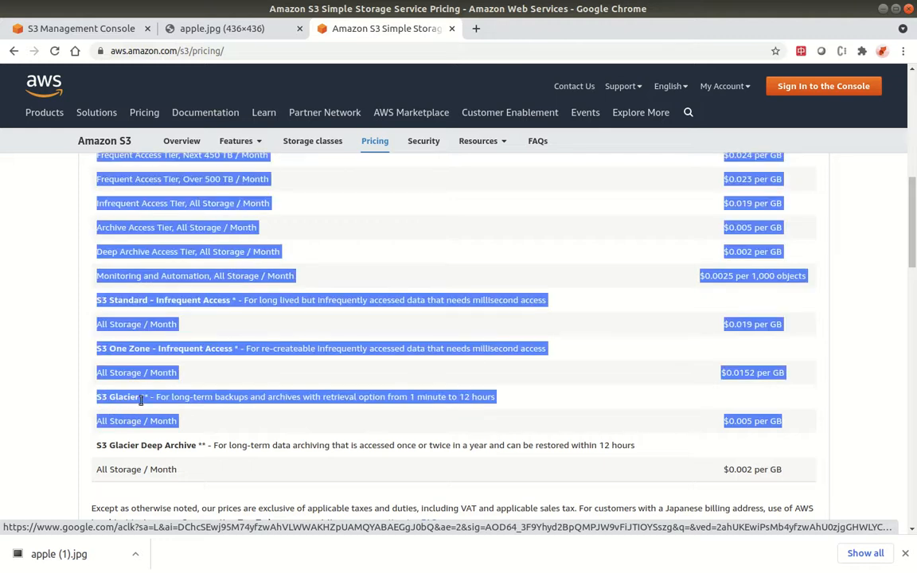
left_click(221, 428)
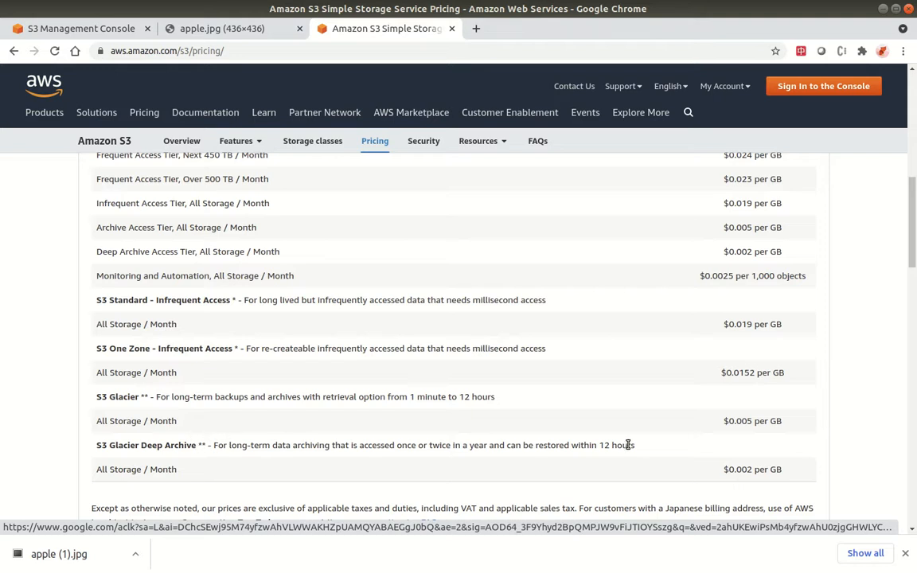
Examine the S3 Glacier Deep Archive entry's access frequency and restore time, clearing the text selection at the end.
left_click_drag(634, 445, 438, 446)
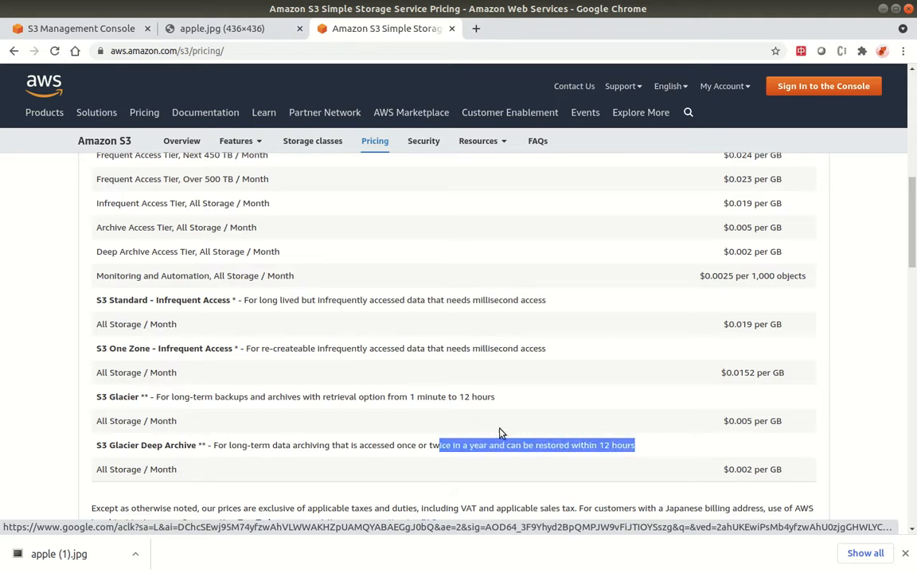
left_click(501, 399)
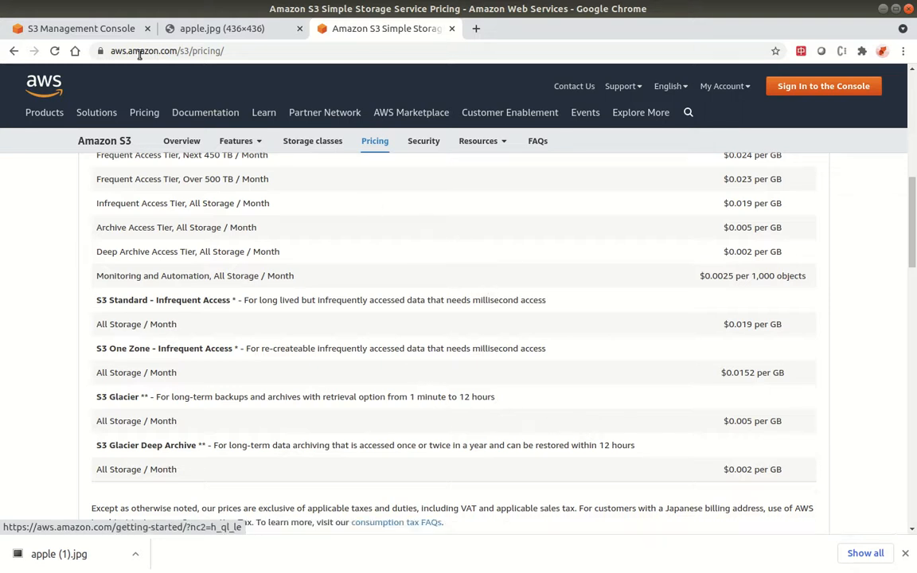
Return to the S3 Management Console and leave the total size results for the list of all buckets.
left_click(96, 34)
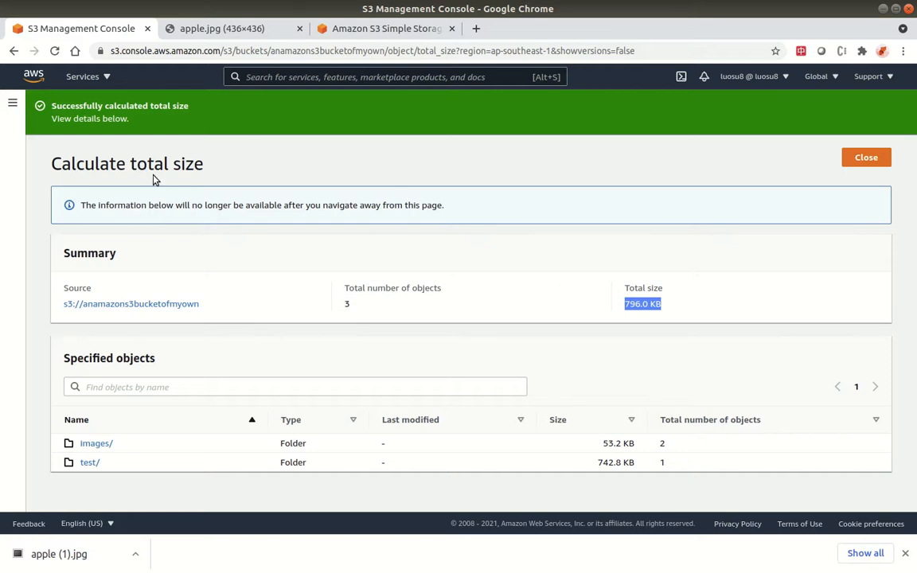
left_click(865, 157)
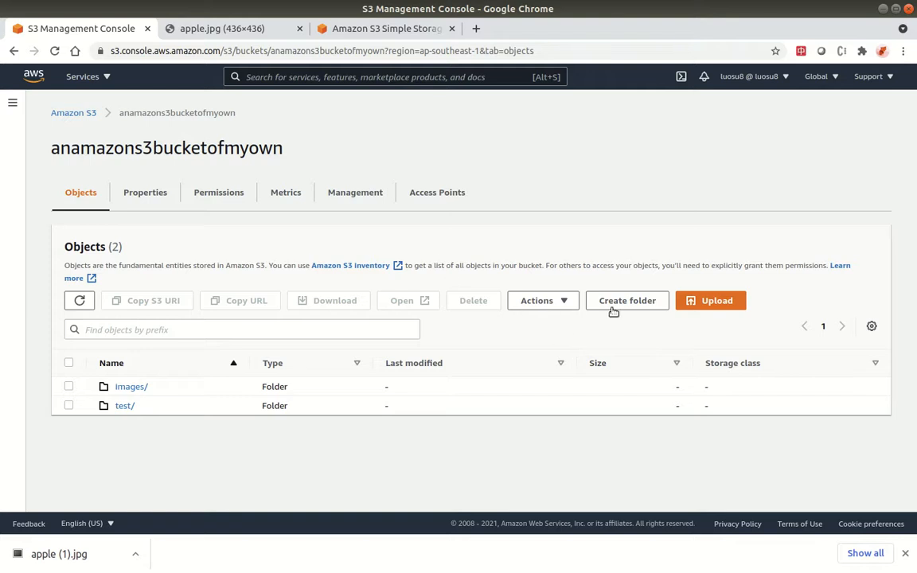
left_click(549, 306)
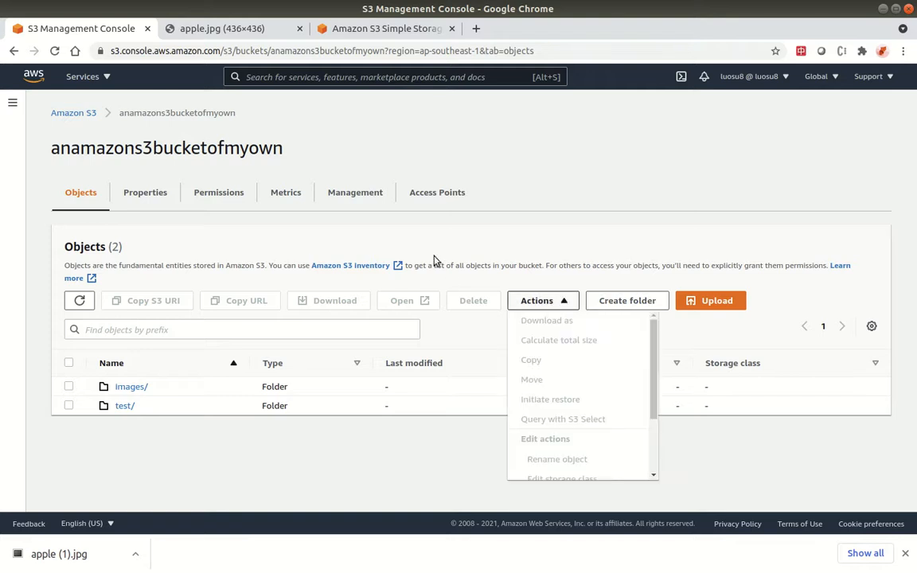
left_click(83, 114)
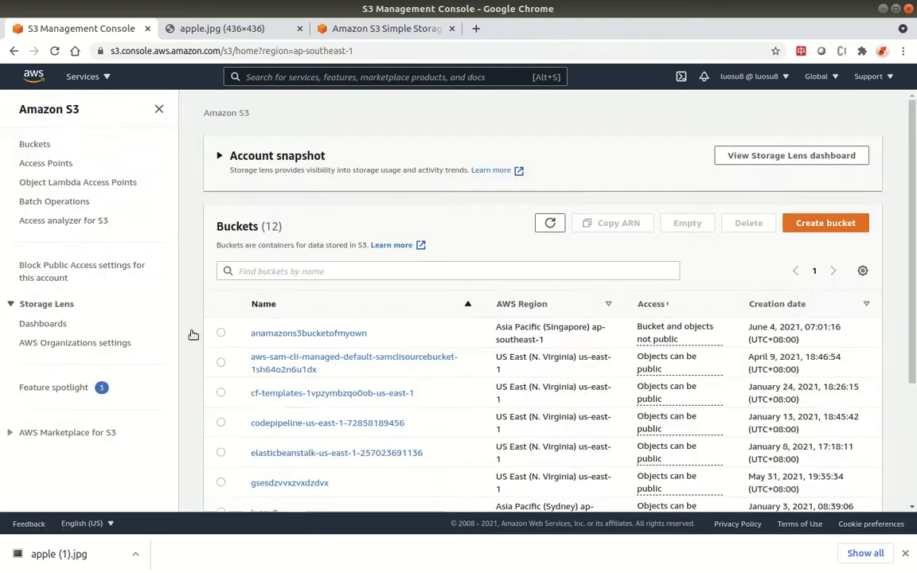
Try to delete the bucket anamazons3bucketofmyown, and go back to the bucket list.
left_click(220, 333)
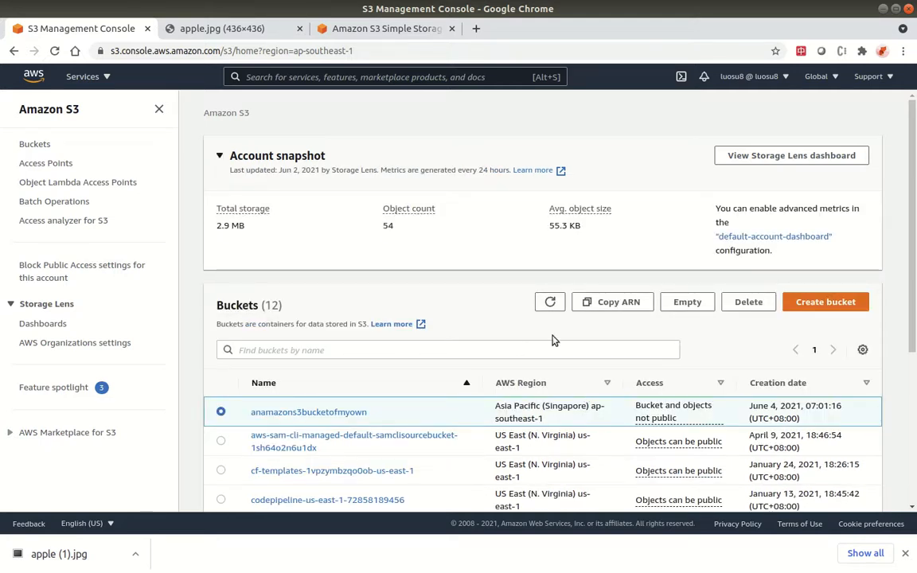
left_click(748, 304)
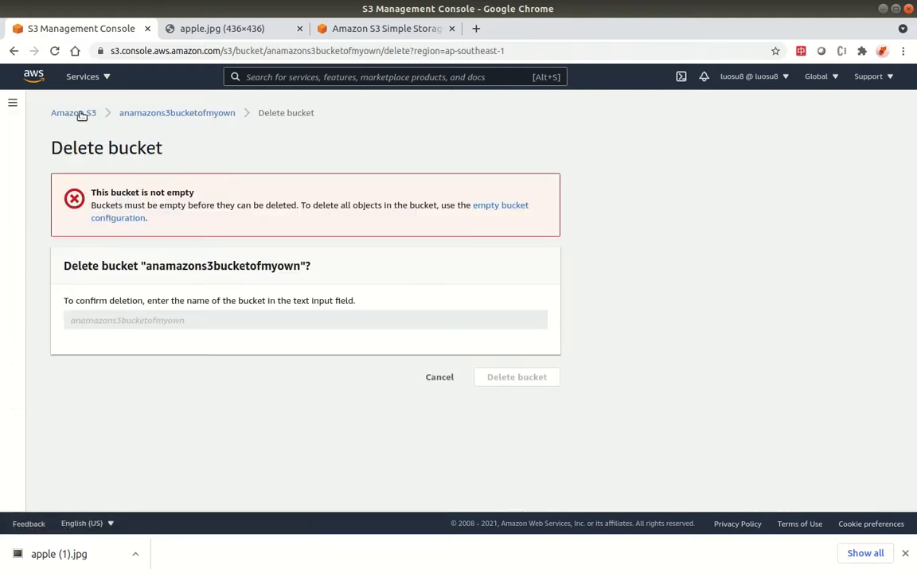
left_click(69, 113)
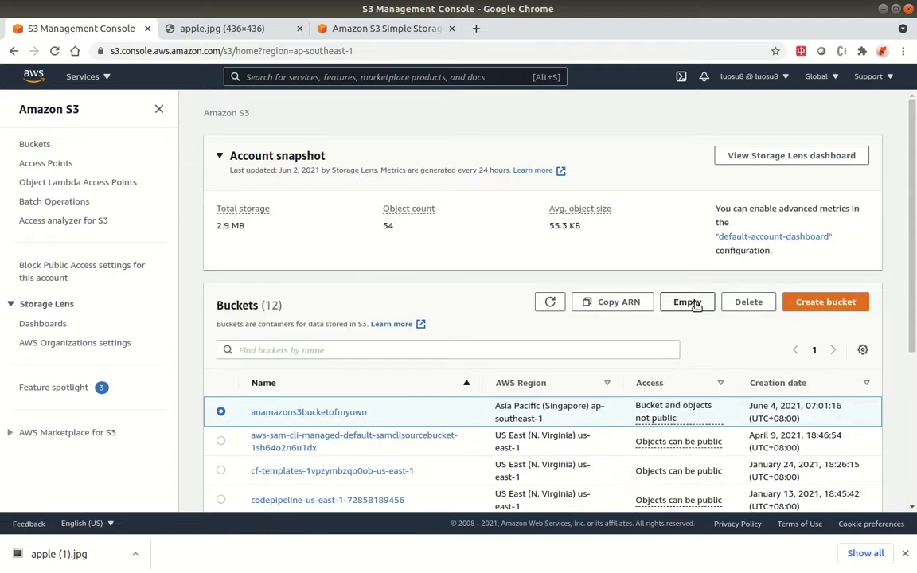
Empty the bucket anamazons3bucketofmyown, confirming with "permanently delete", and exit the status page.
left_click(695, 305)
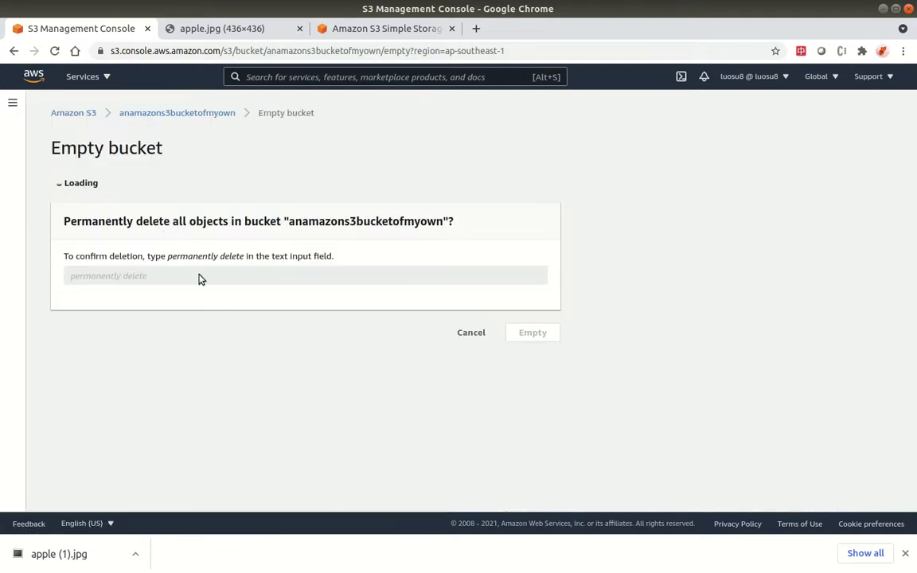
left_click(197, 425)
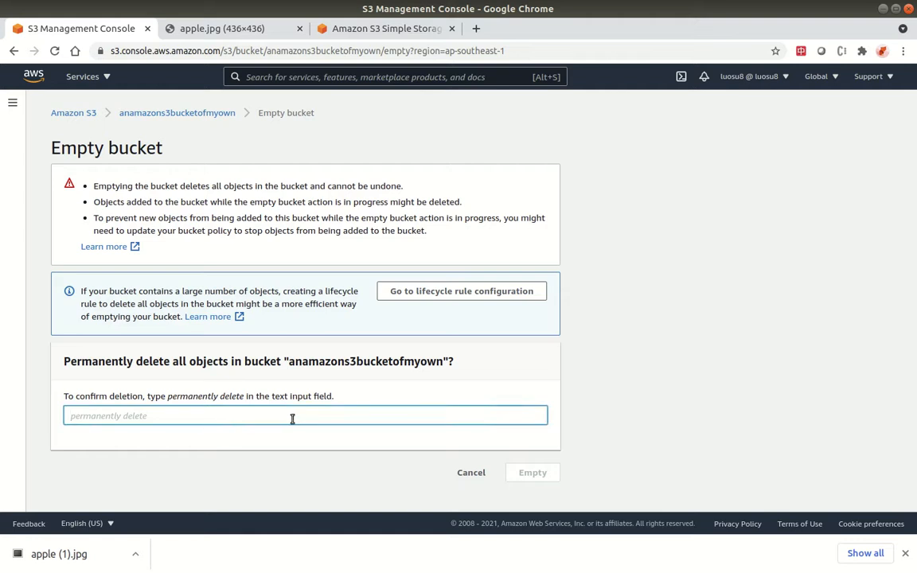
type("permanently delete")
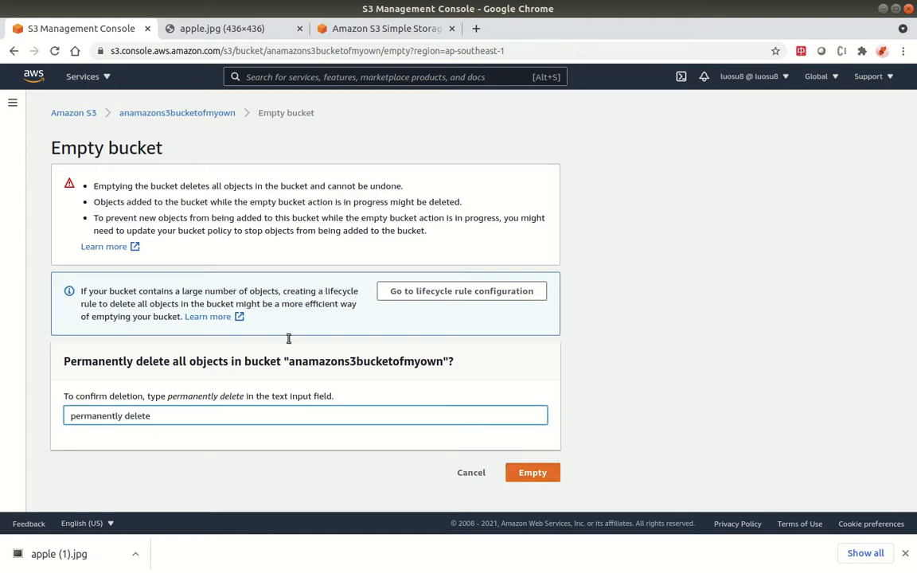
left_click(530, 473)
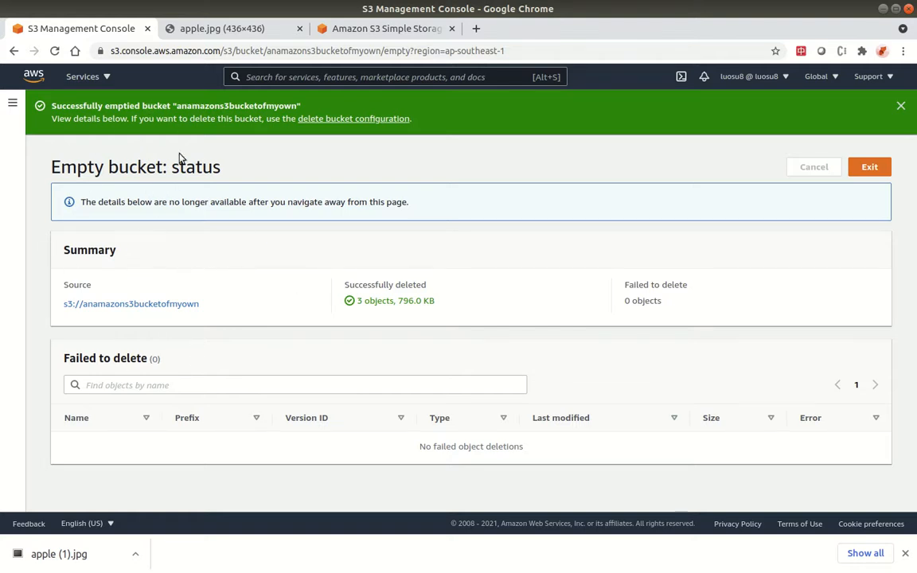
left_click(875, 169)
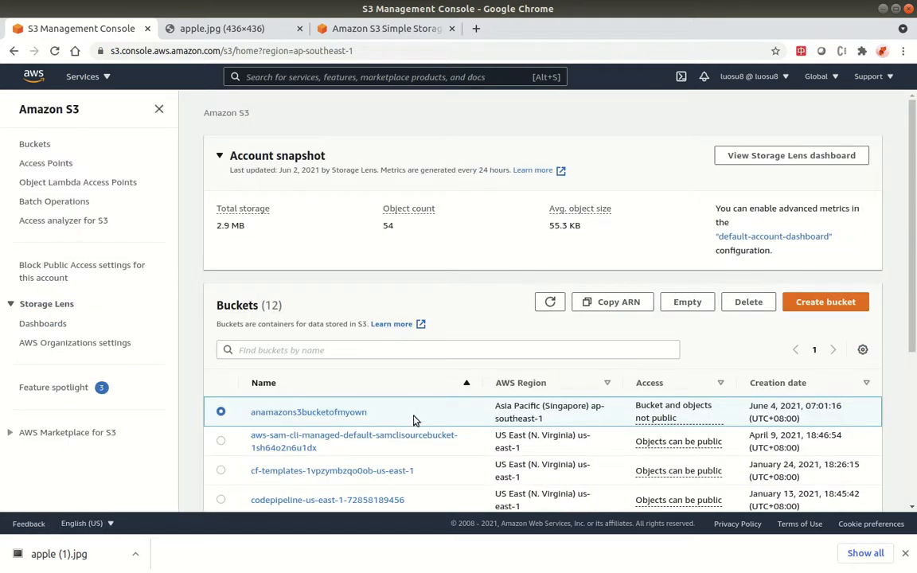
Delete the emptied bucket, confirming with its name anamazons3bucketofmyown, and check the remaining bucket list.
left_click(740, 303)
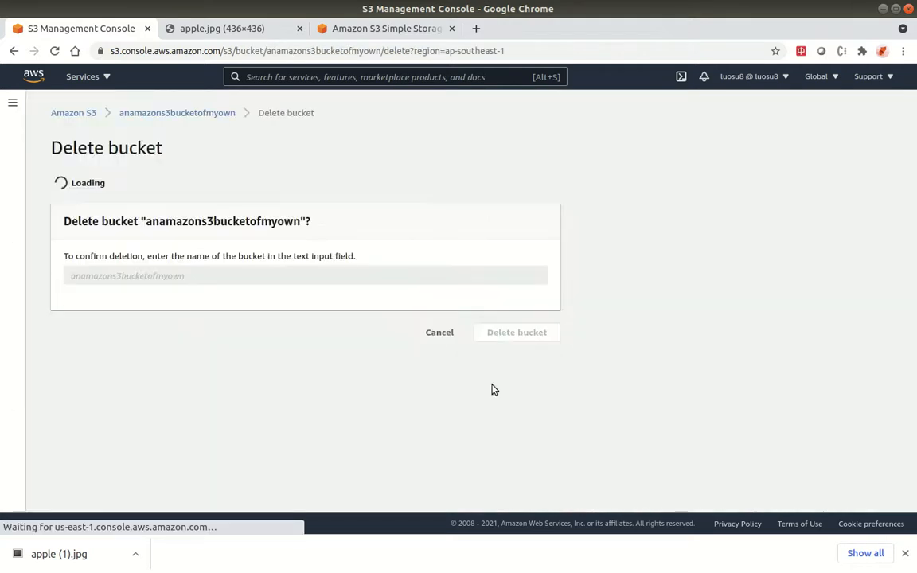
left_click(200, 322)
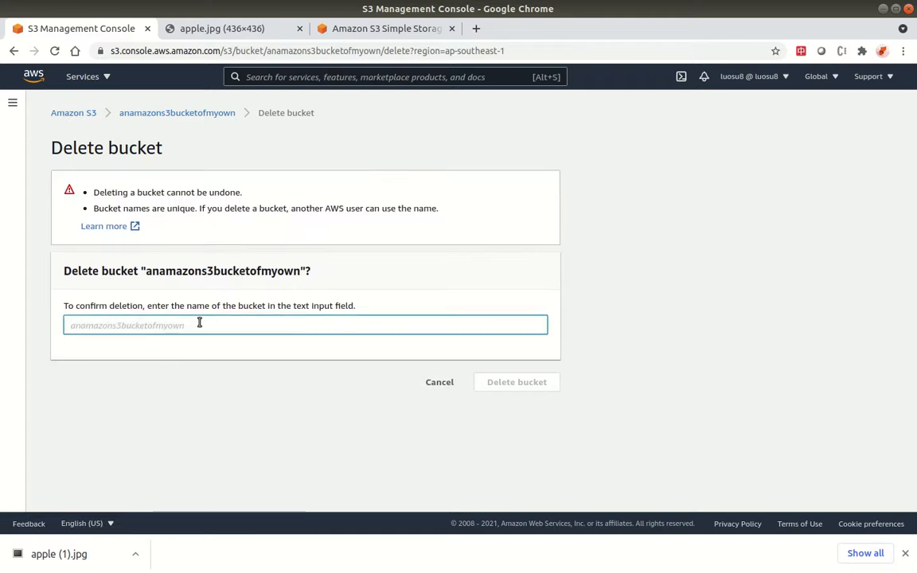
type("anamazone")
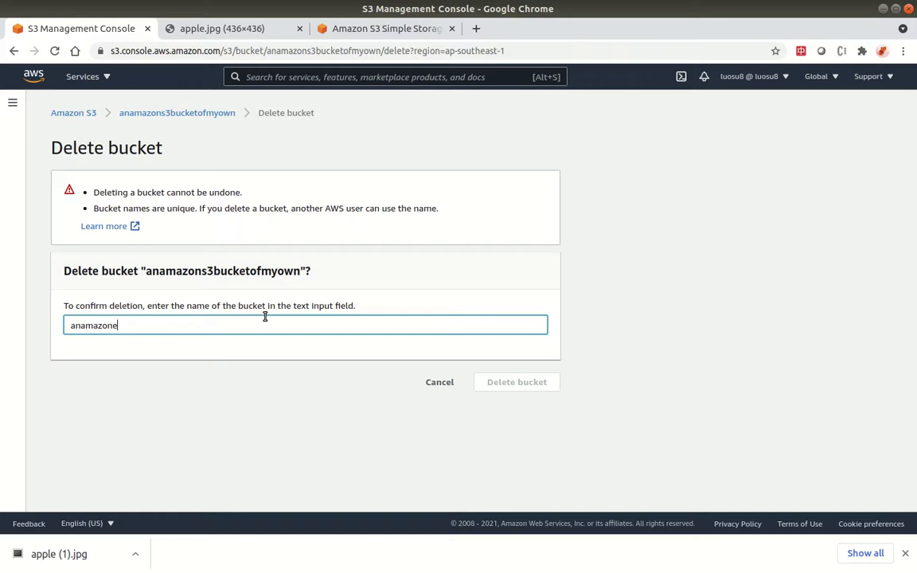
type("s3bucketofmyown")
left_click(491, 387)
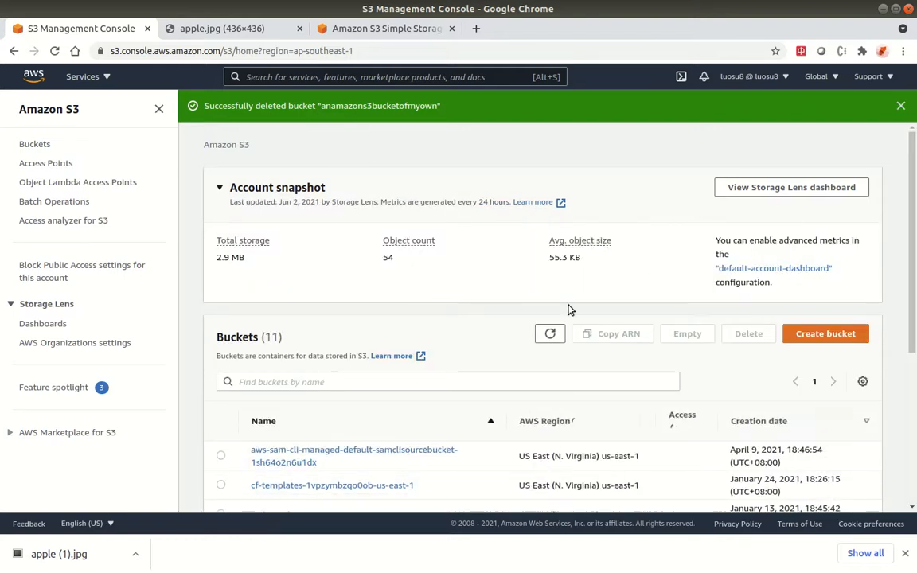
scroll(568, 308, "down", 1)
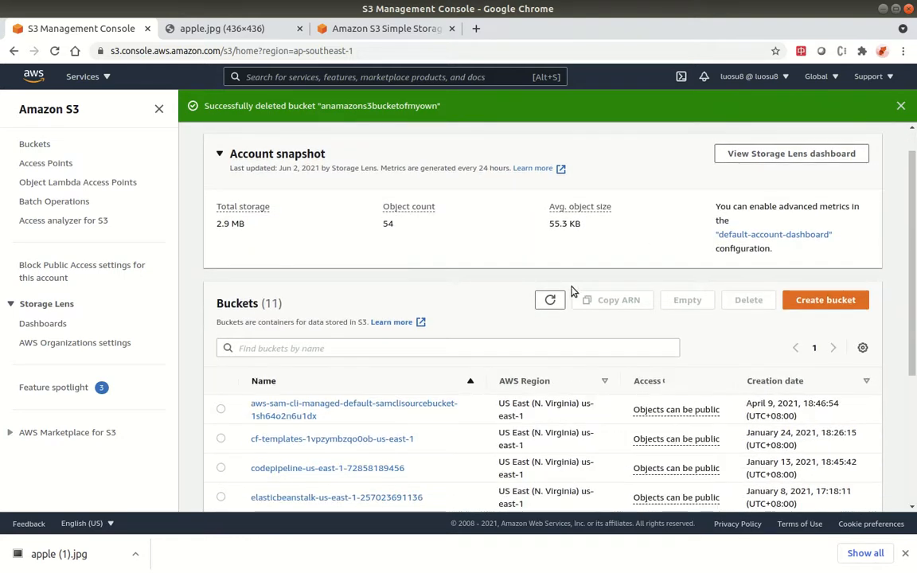